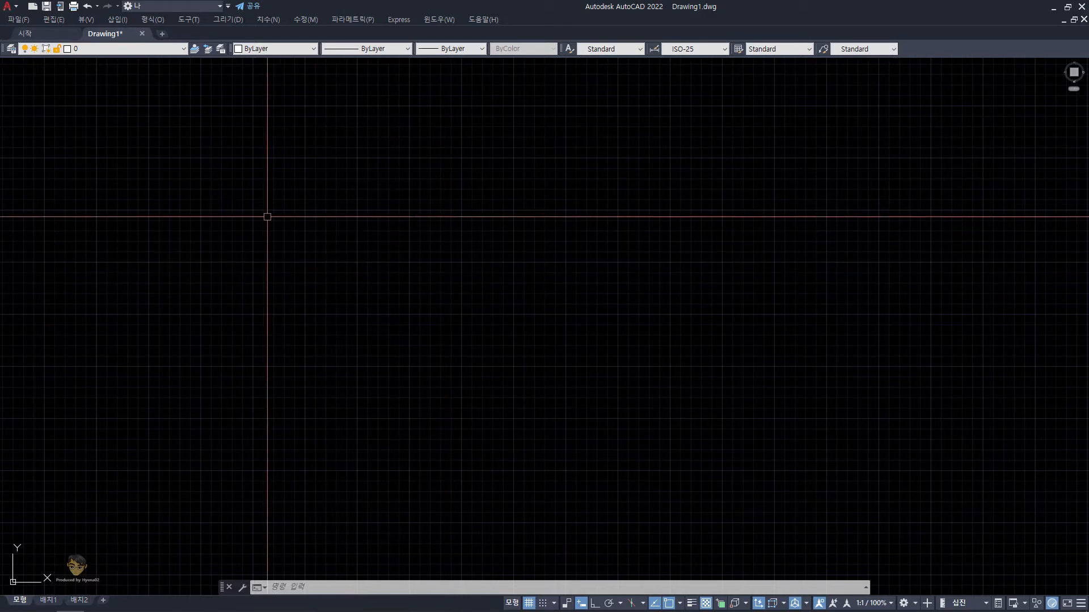
Open DWG Convert, select the conversion setup for 2013 in the current location, review the setups, and close without converting
click(7, 7)
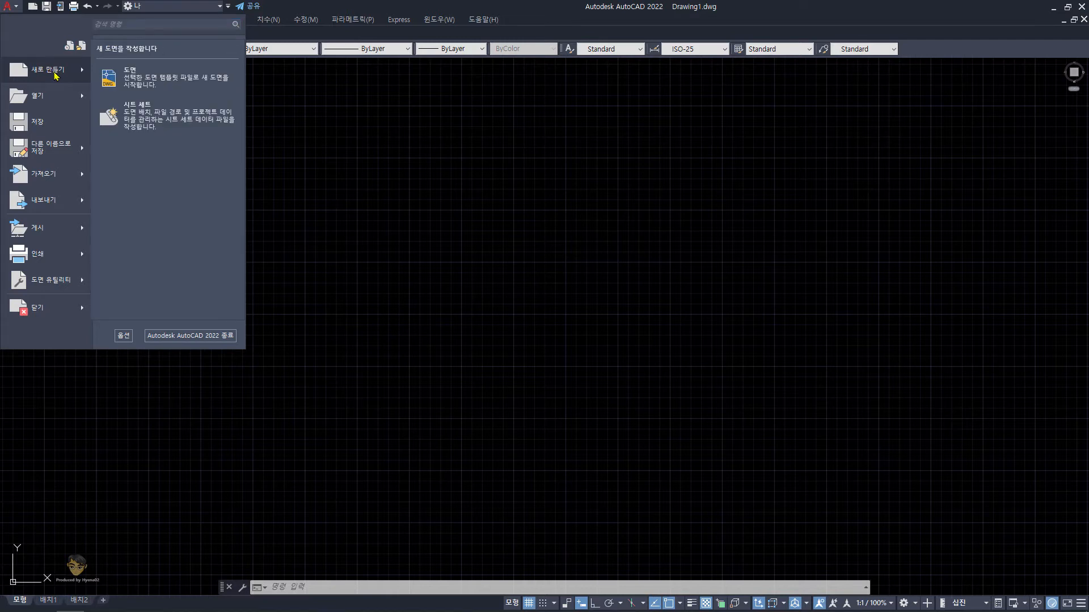
mouse_move(56, 109)
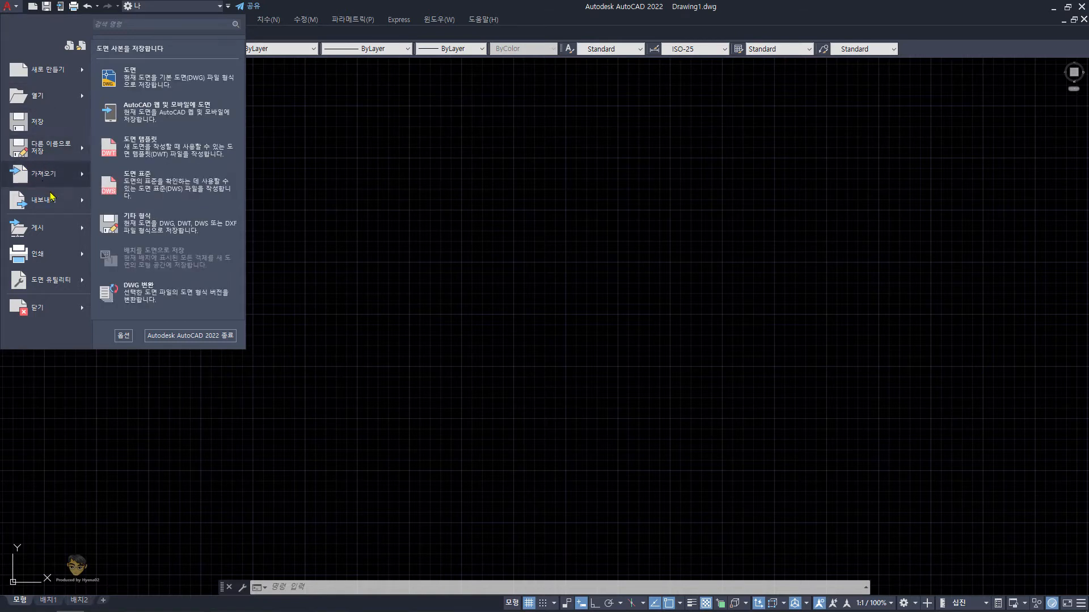
mouse_move(73, 288)
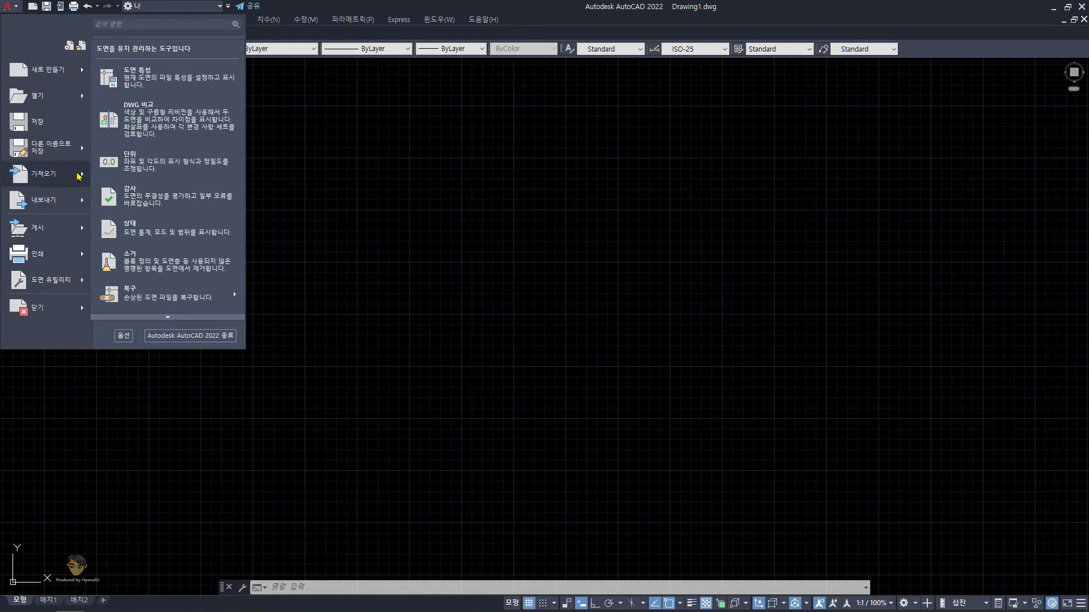
mouse_move(79, 177)
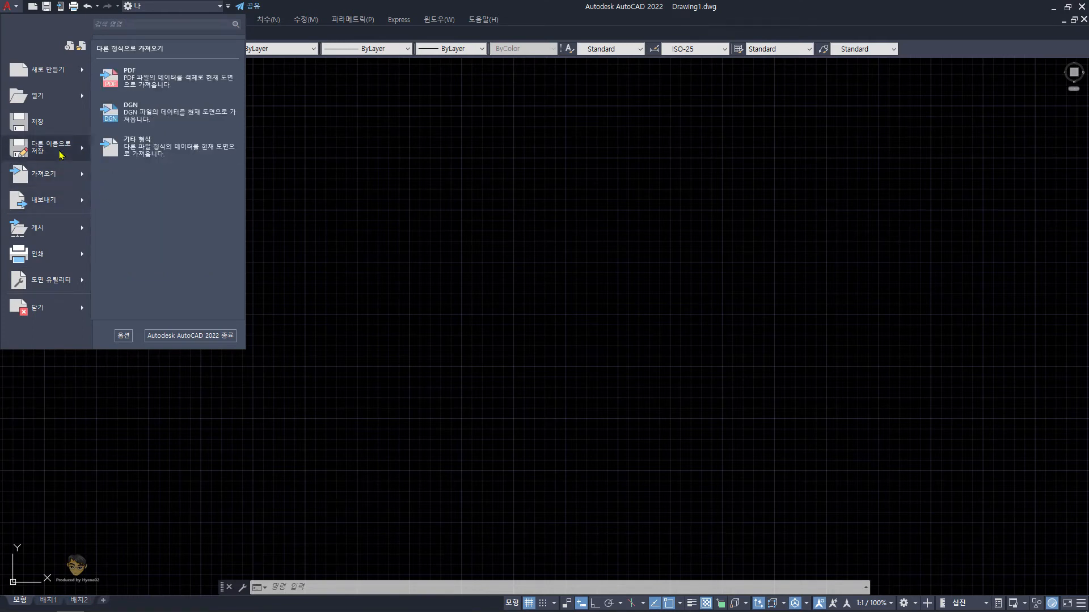
mouse_move(61, 155)
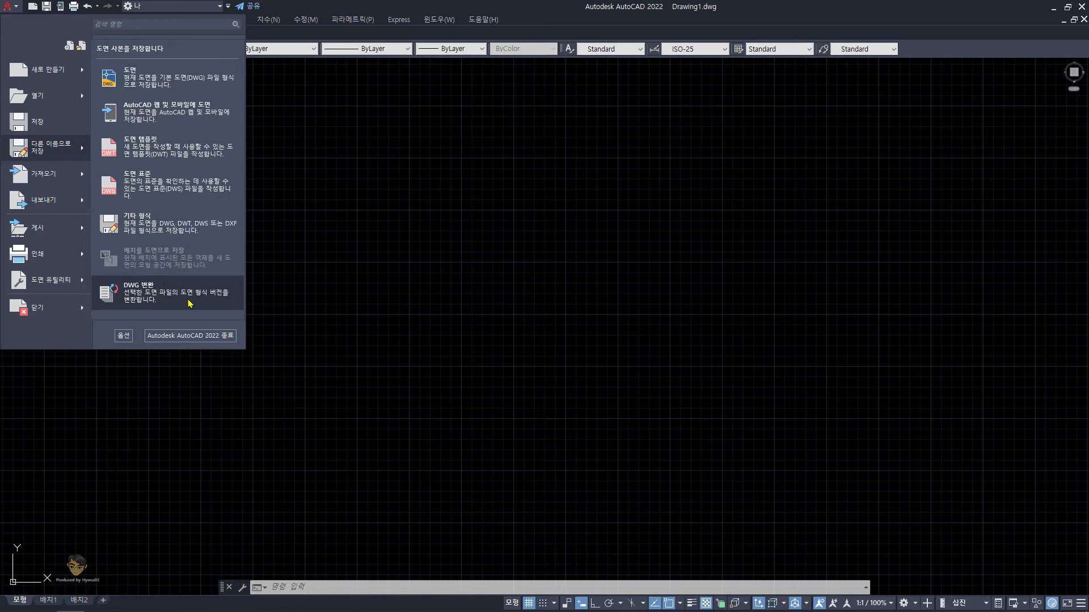
click(168, 298)
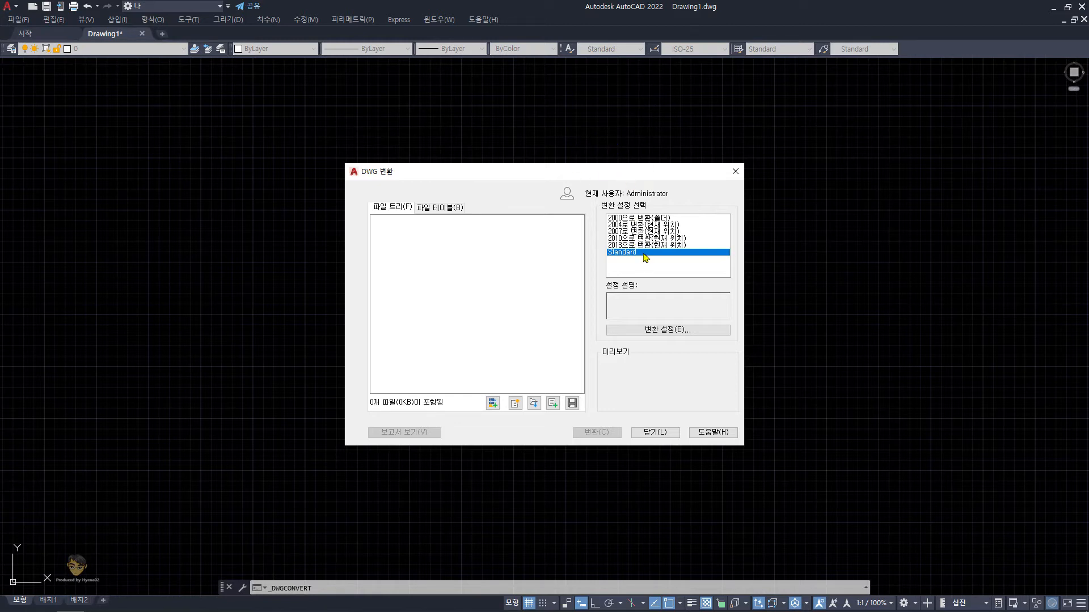
mouse_move(641, 249)
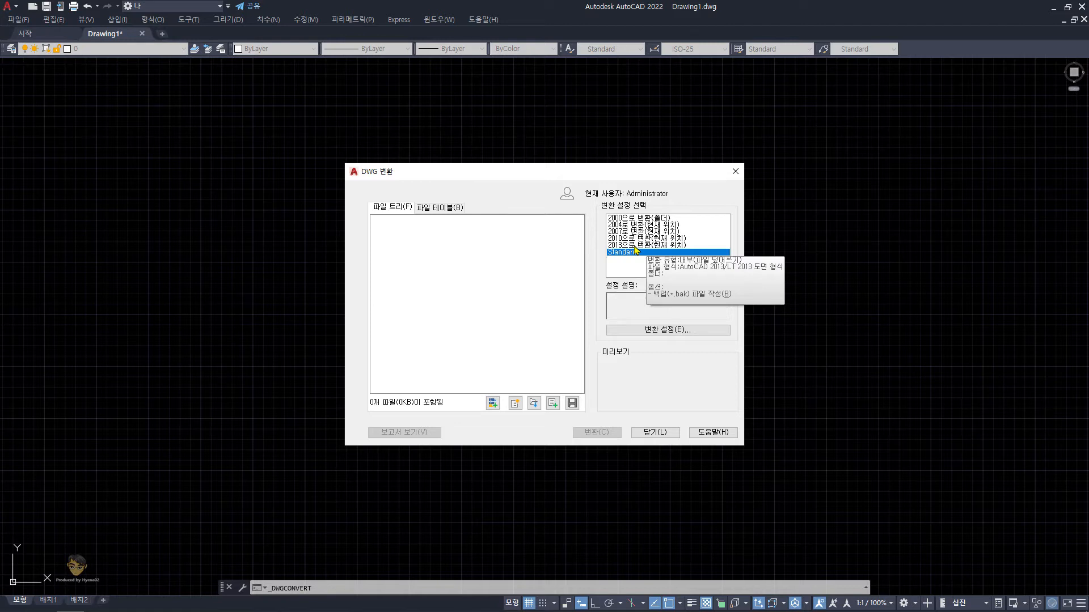
click(635, 245)
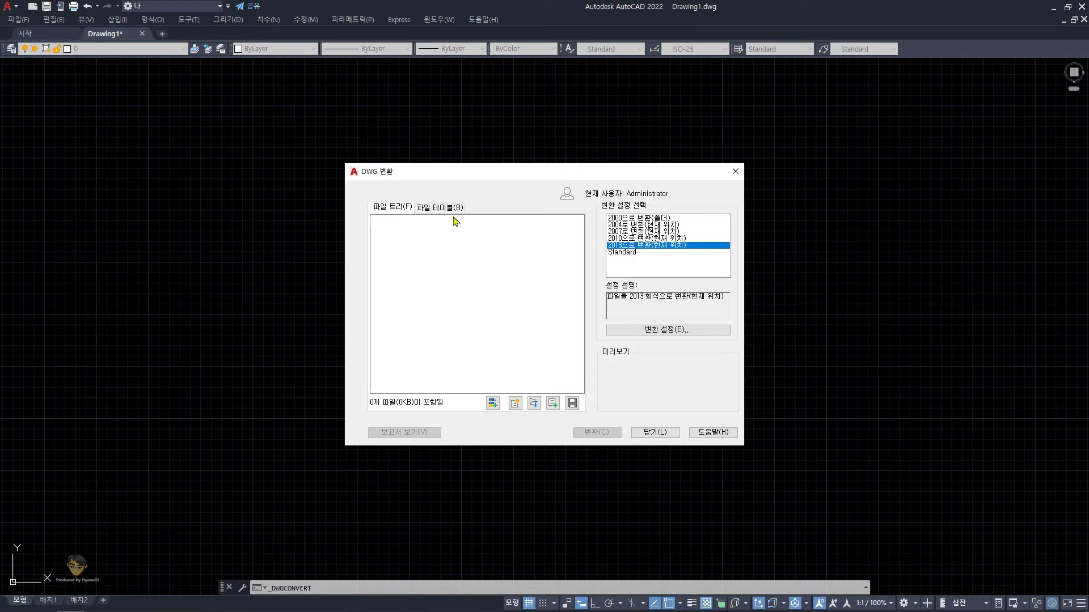
mouse_move(631, 245)
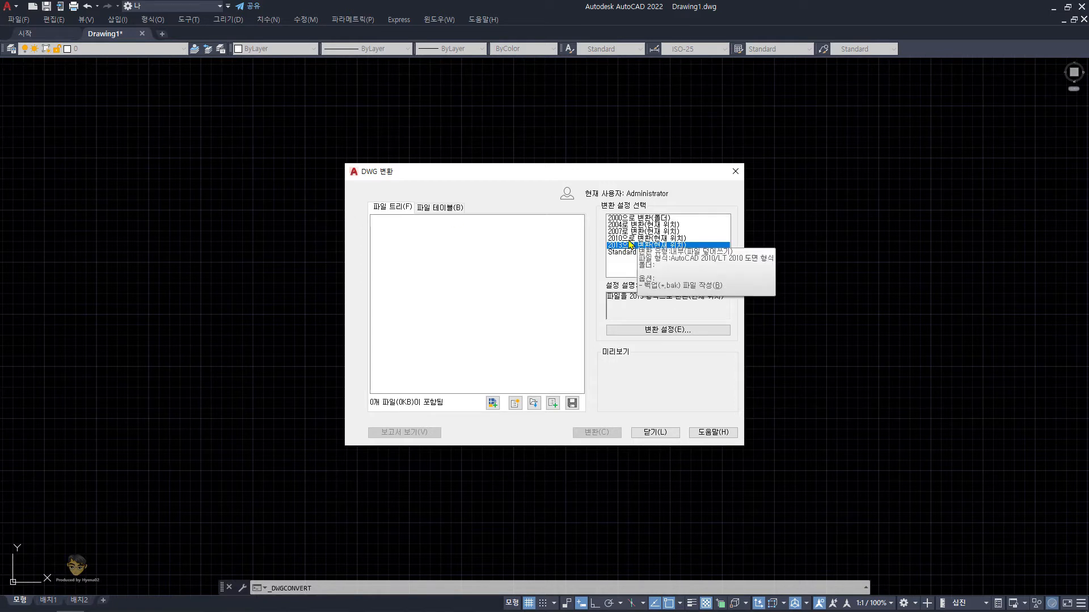
click(660, 432)
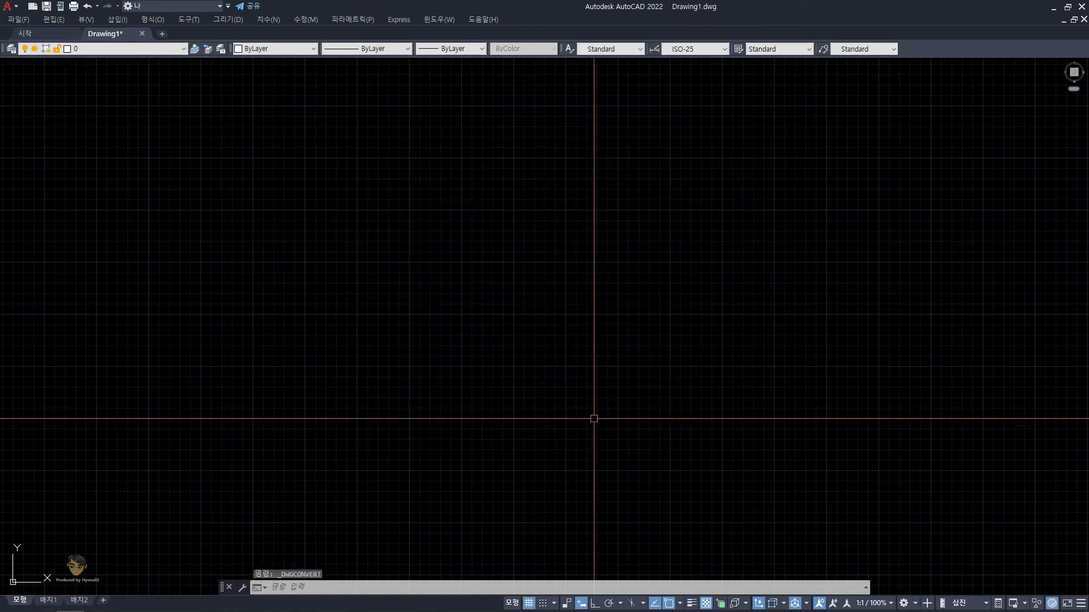
Draw a freehand closed five-sided polygon with the Line command in the middle of the empty drawing, using the Close option
text(l)
key(Return)
click(259, 301)
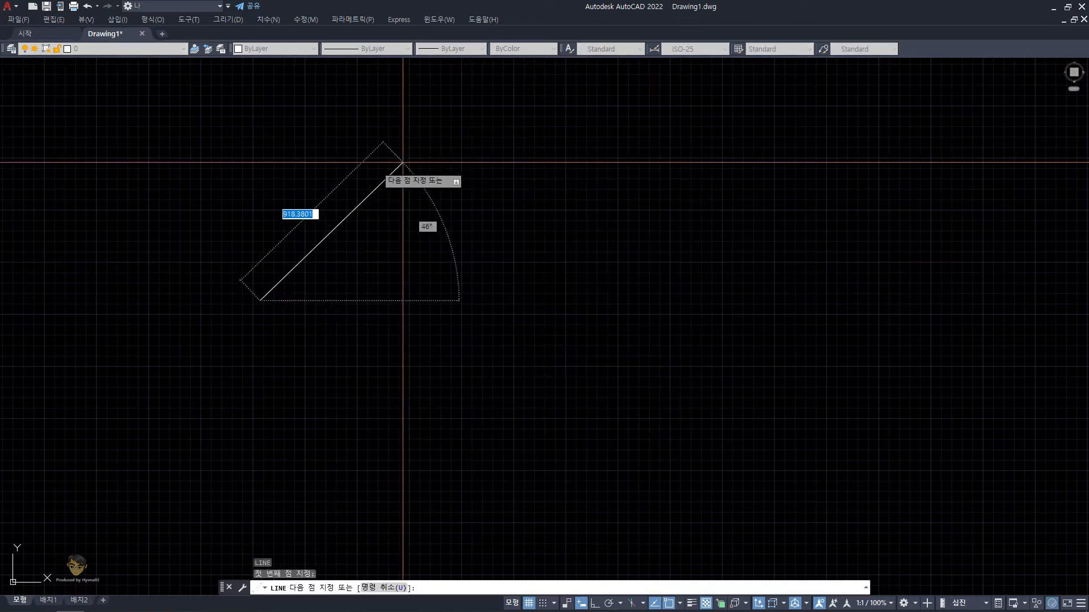
click(450, 154)
click(575, 174)
click(720, 347)
click(724, 390)
text(c)
key(Return)
key(Escape)
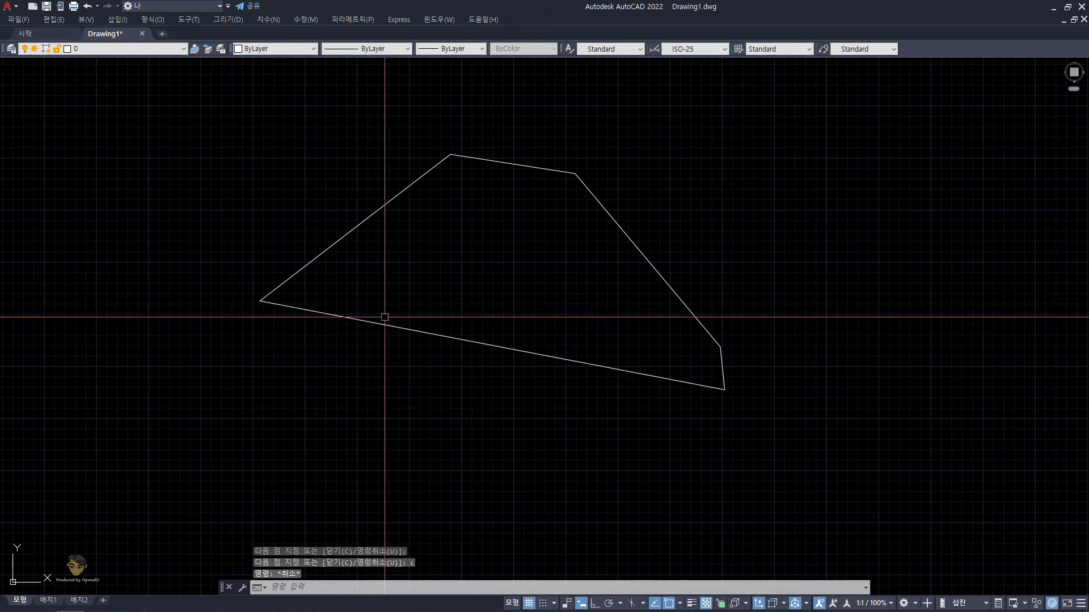
Review the file types offered for saving the drawing under another name and the other save-as formats, without saving
key(ctrl+shift+s)
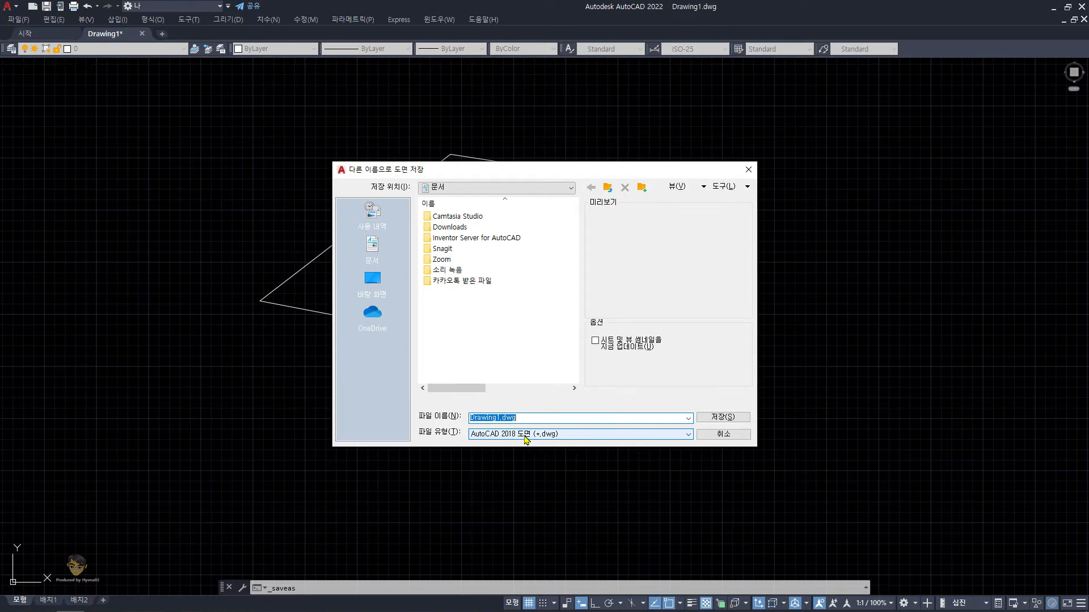
click(624, 439)
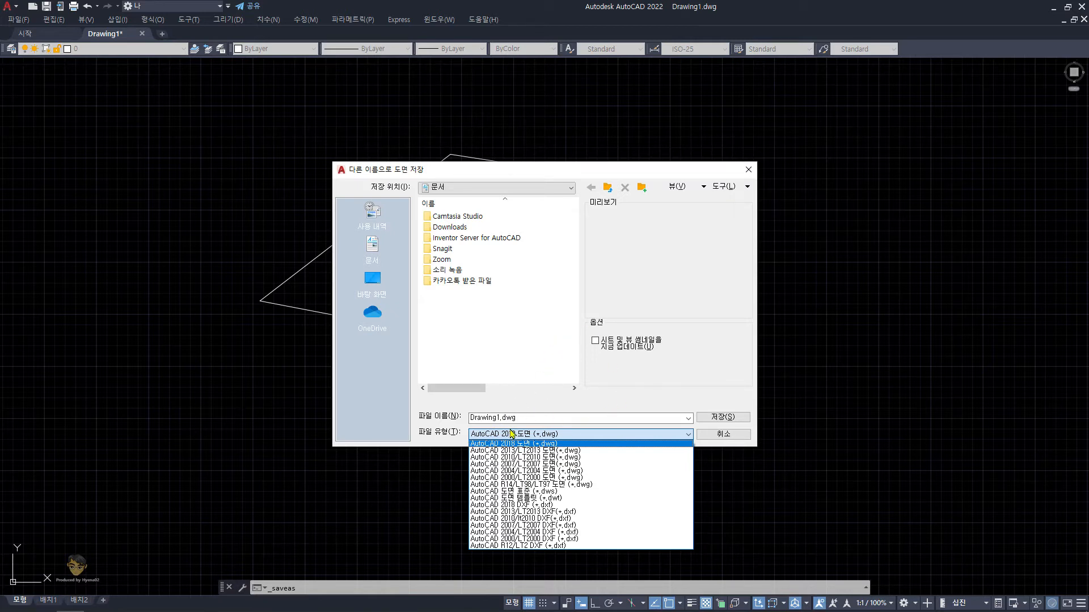
key(Escape)
key(Escape)
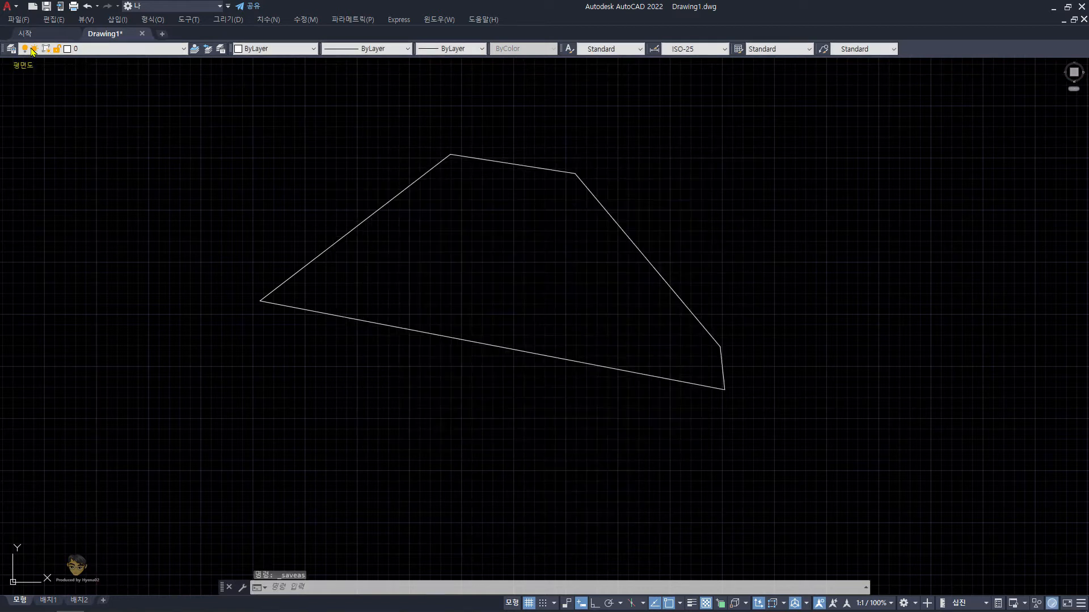
click(14, 10)
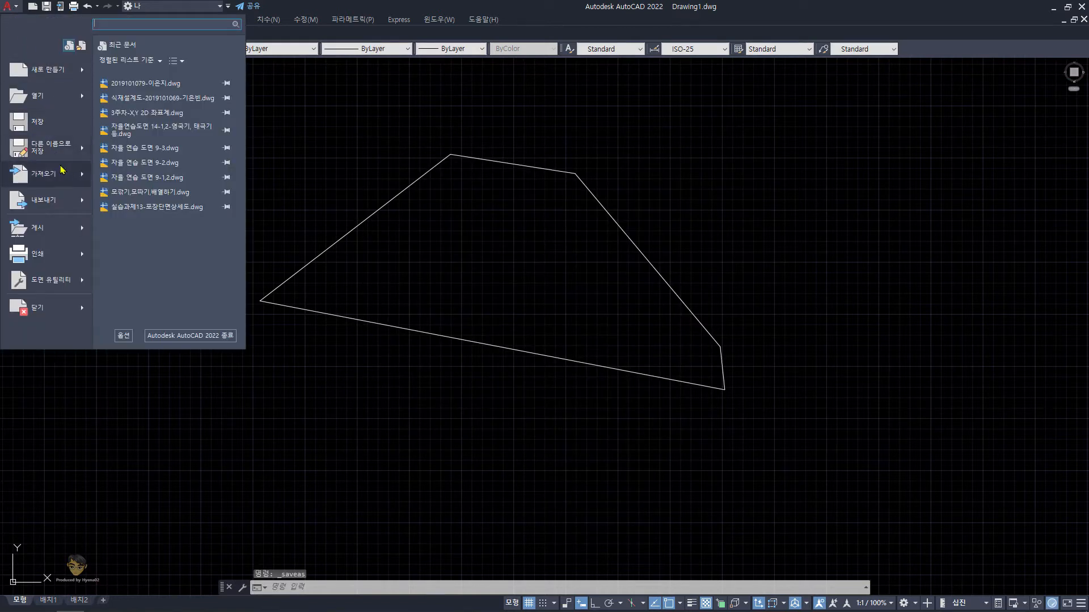
mouse_move(70, 154)
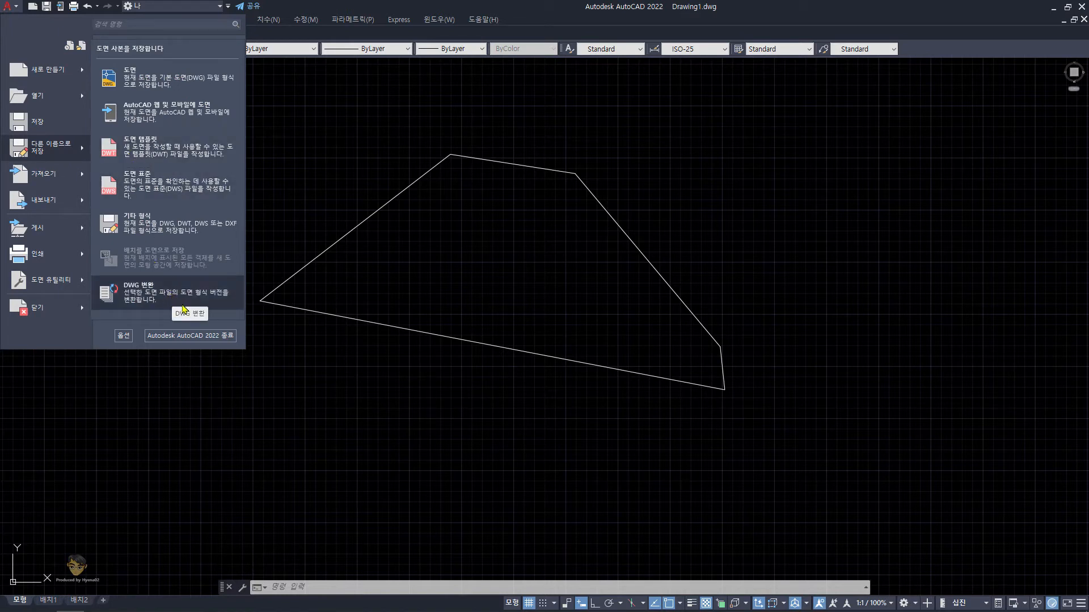
key(Escape)
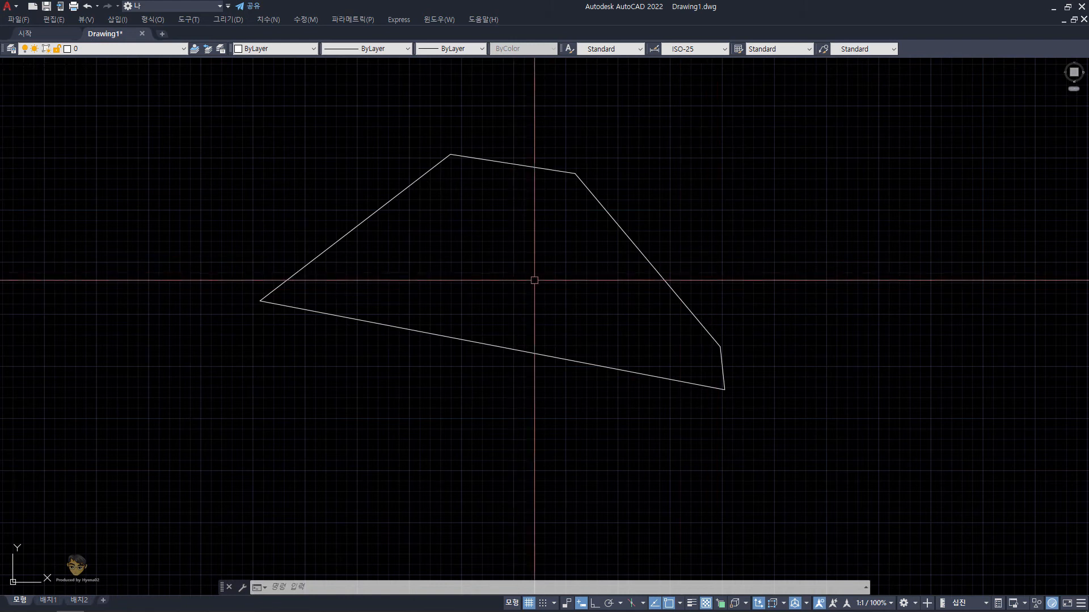
Turn on the coordinates display in the status bar customization and close the options list
click(1081, 603)
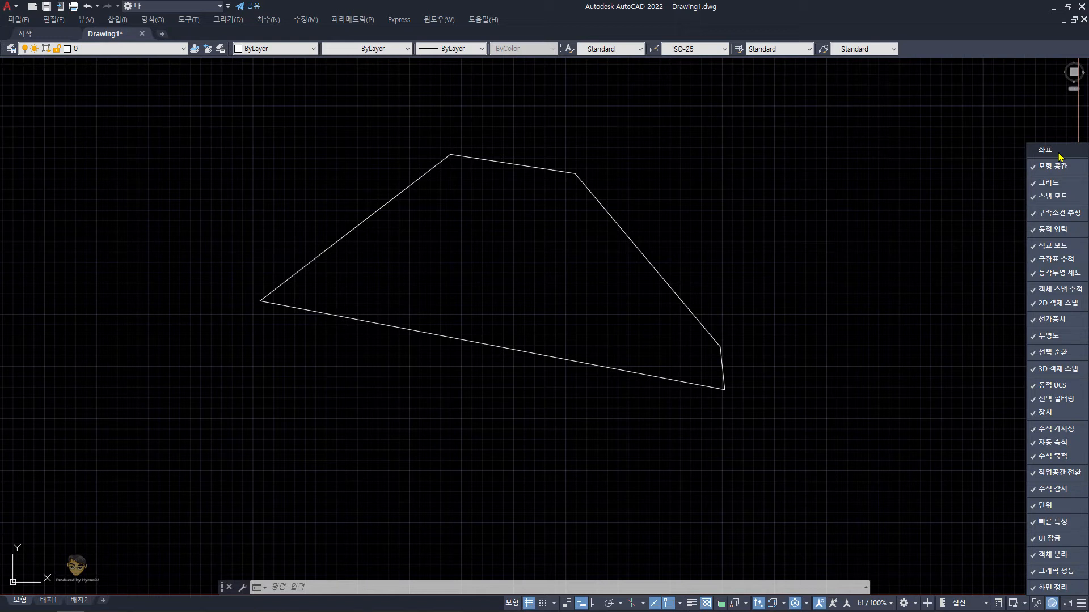
click(1058, 154)
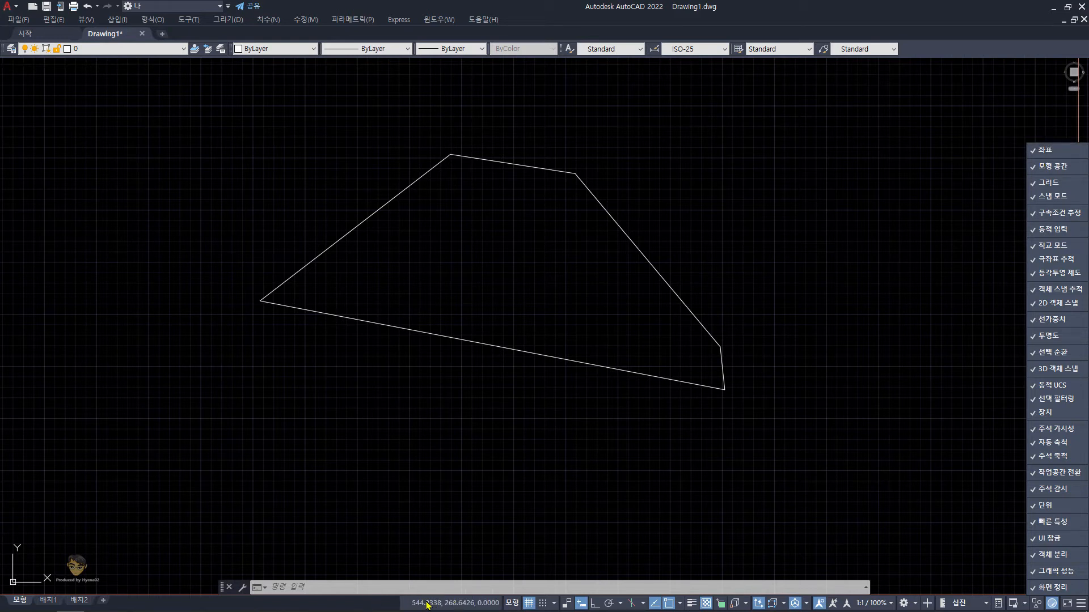
click(495, 511)
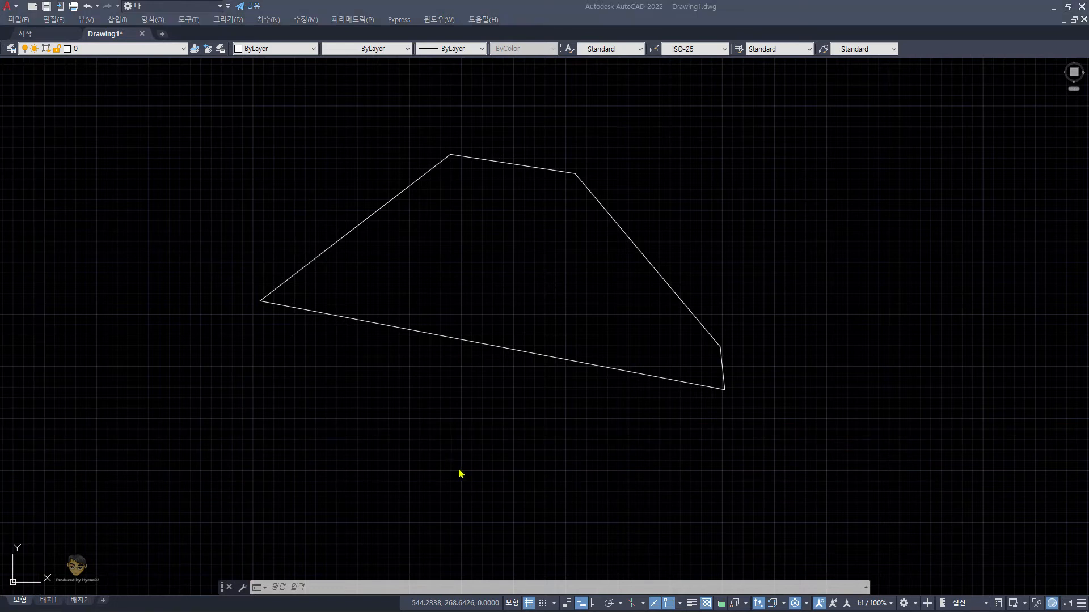
click(505, 538)
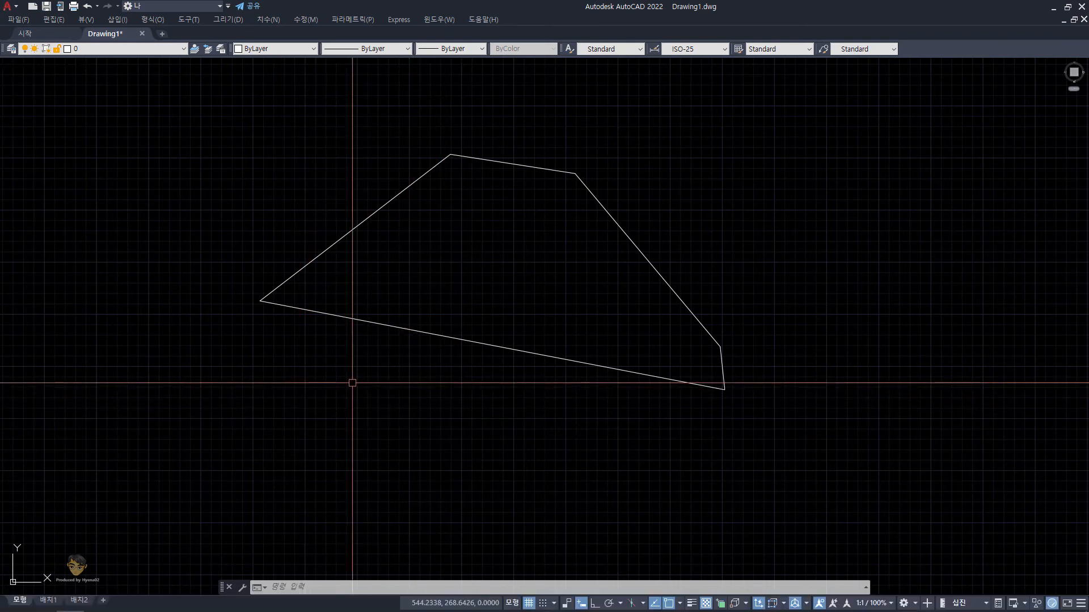
click(358, 385)
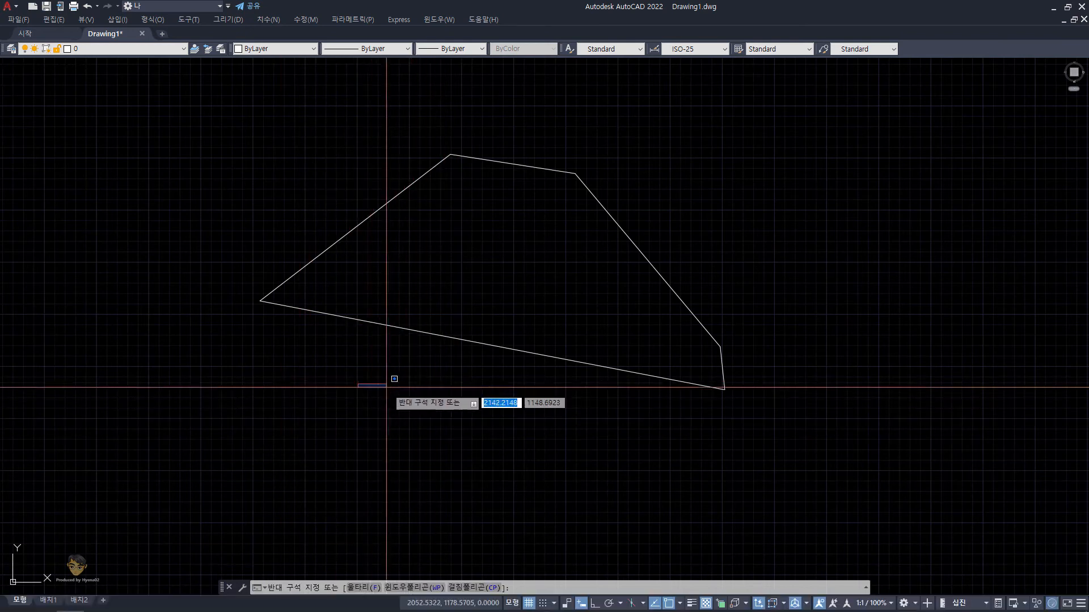
key(Escape)
click(278, 386)
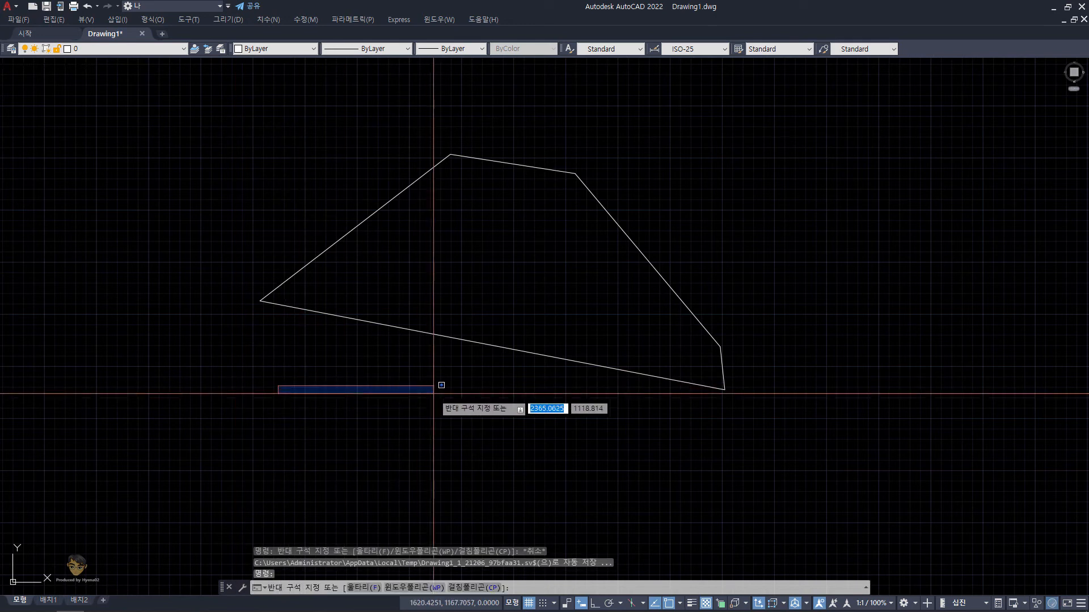
key(Escape)
key(Escape)
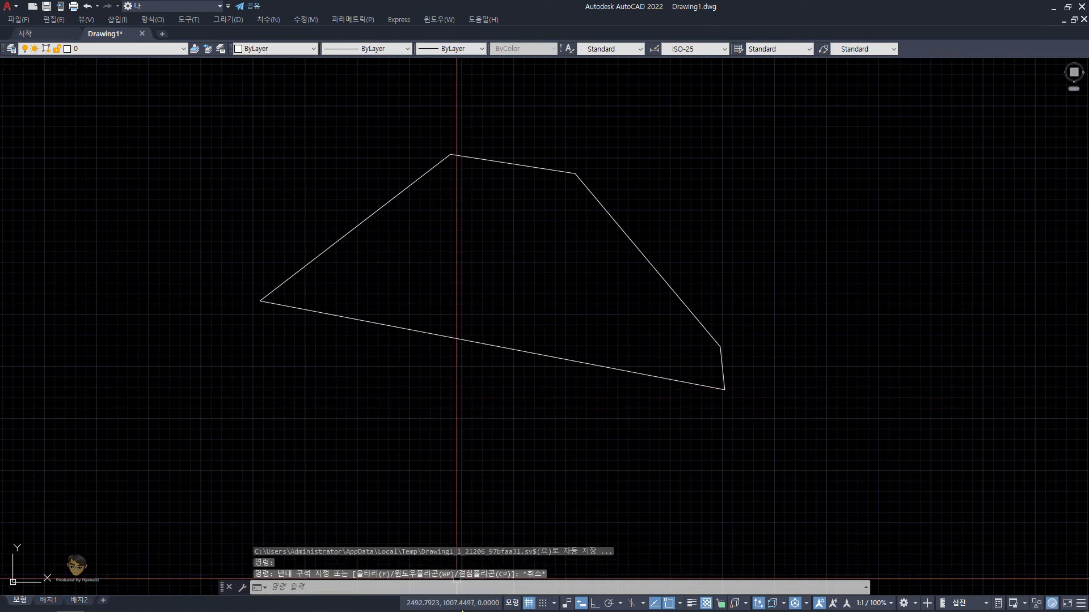
click(472, 604)
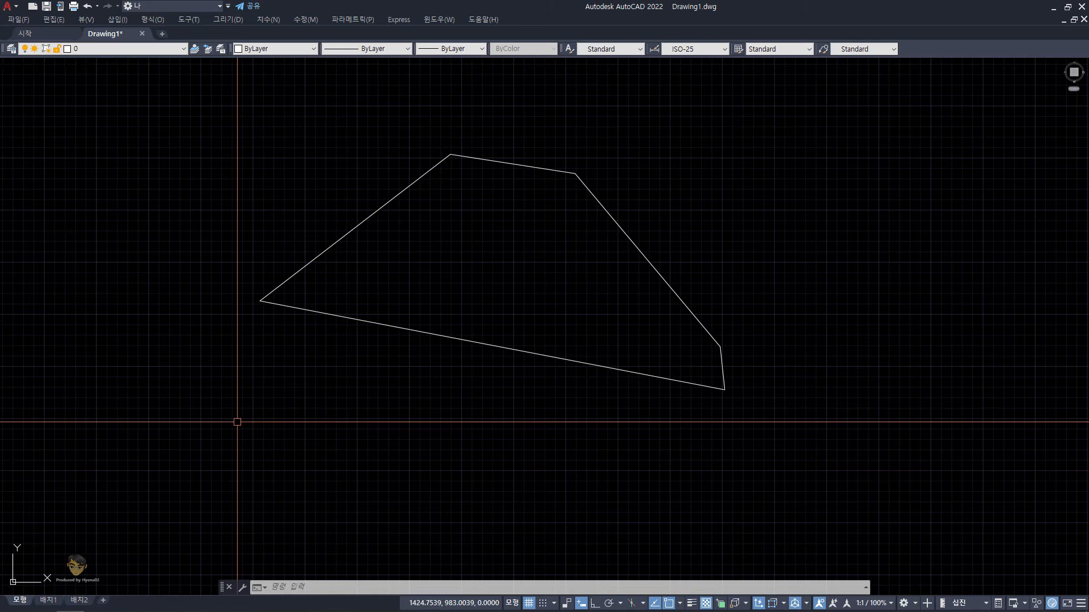
click(444, 381)
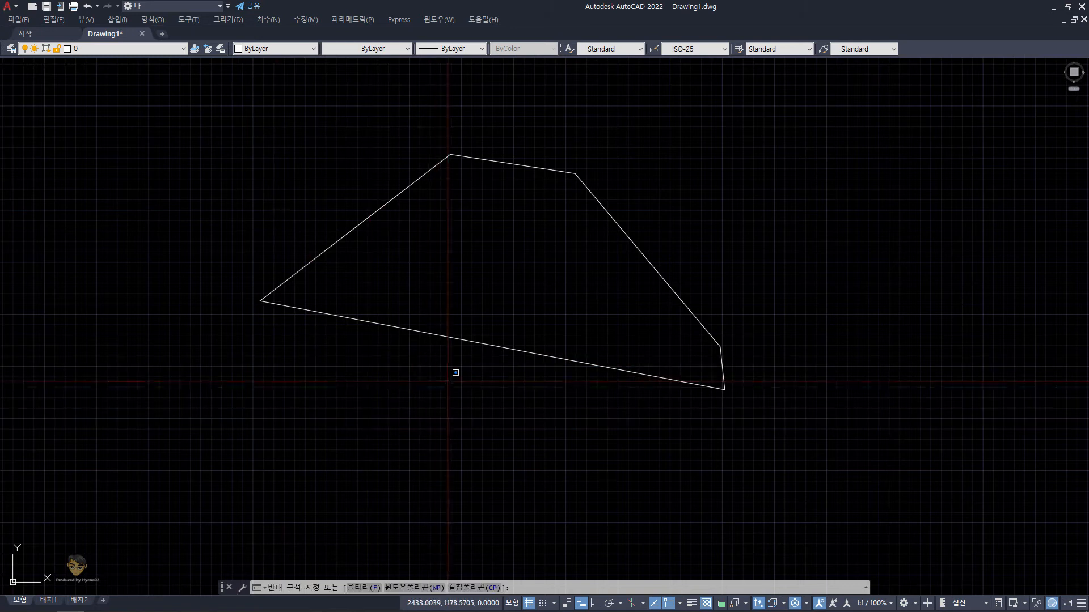
click(405, 289)
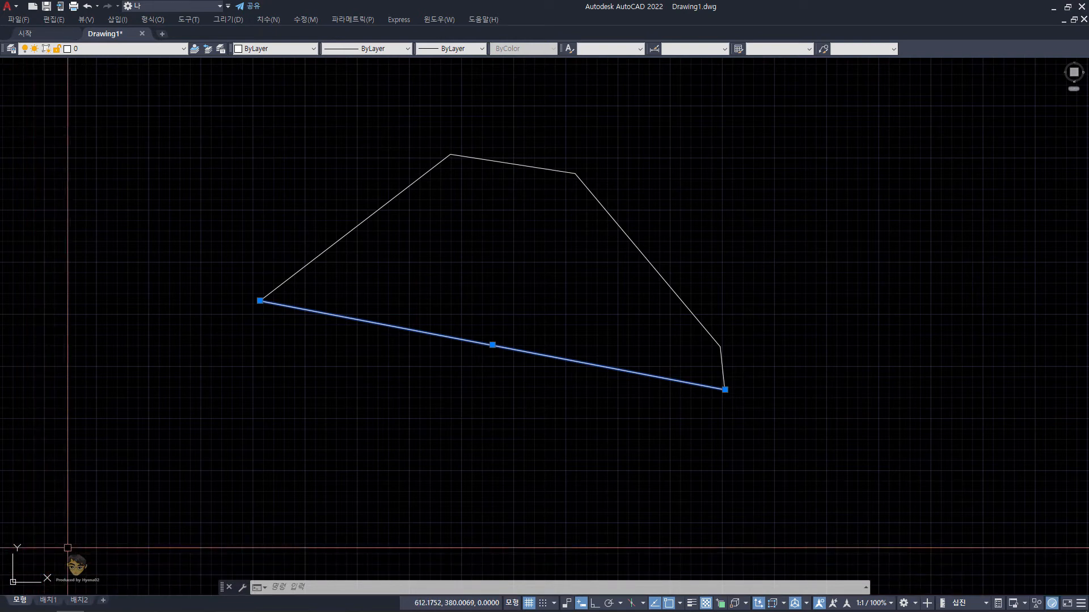
click(327, 479)
key(Escape)
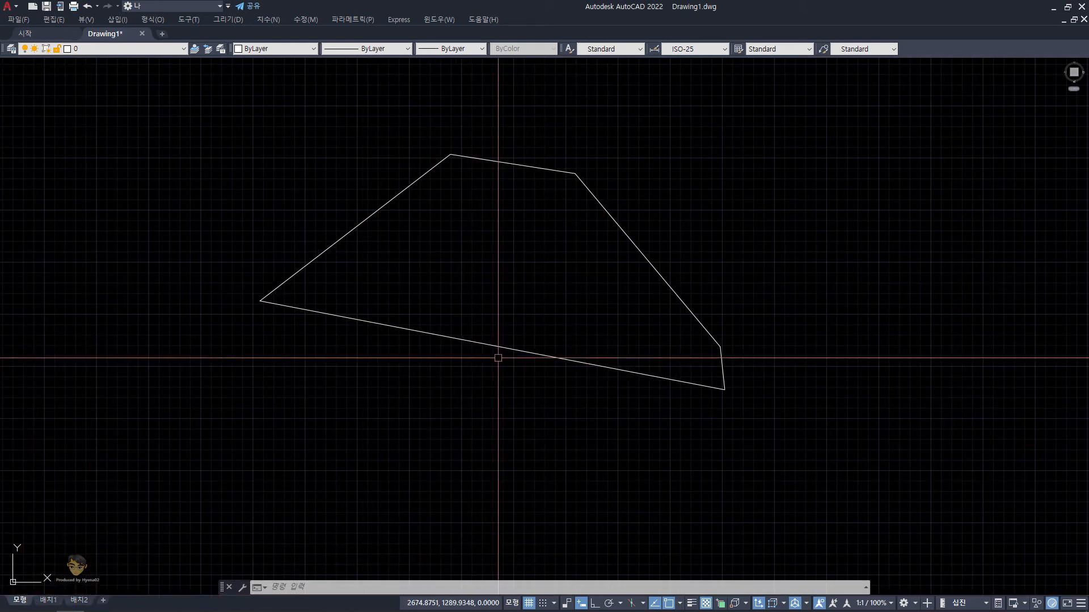
key(Escape)
key(Escape)
key(Escape)
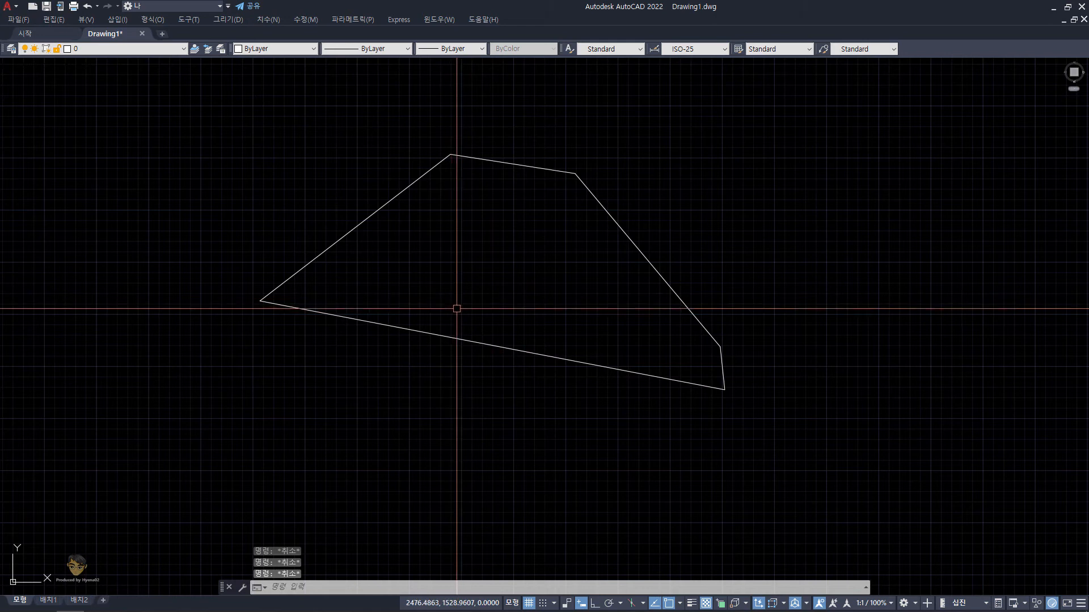
Draw a second freehand closed polygon with nine sides overlapping the first one, using the Line command and its Close option
text(l)
key(Return)
click(263, 389)
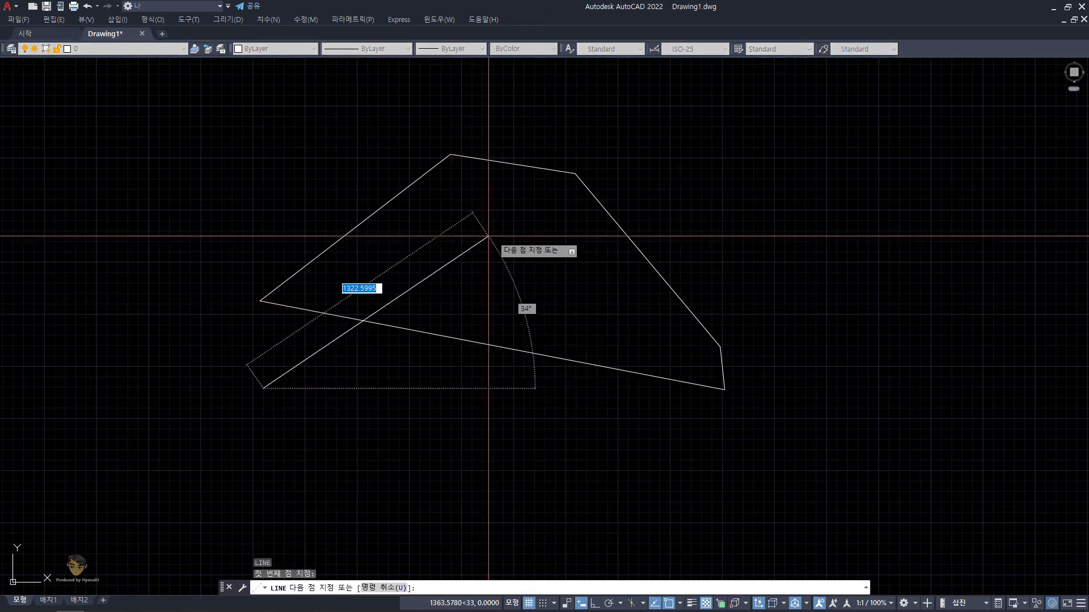
click(438, 229)
click(638, 155)
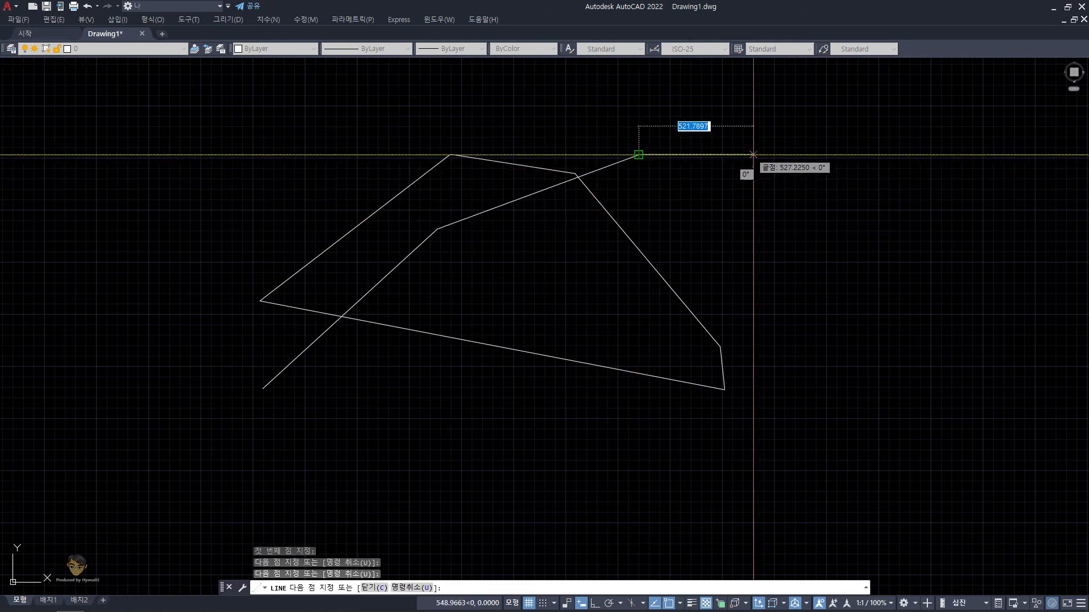
click(763, 176)
click(774, 370)
click(712, 442)
click(541, 458)
click(451, 453)
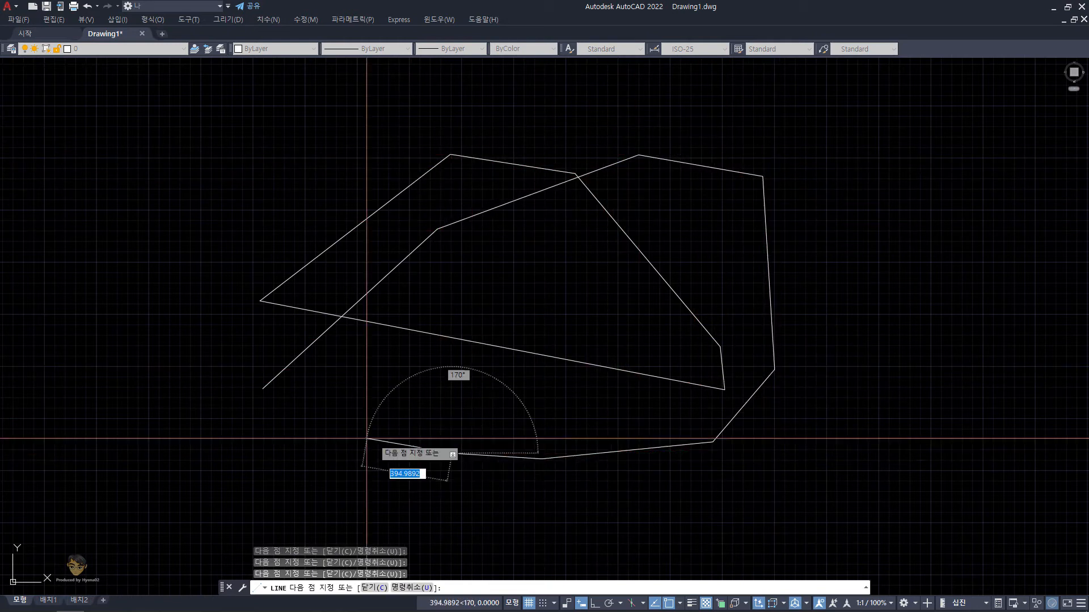
text(c)
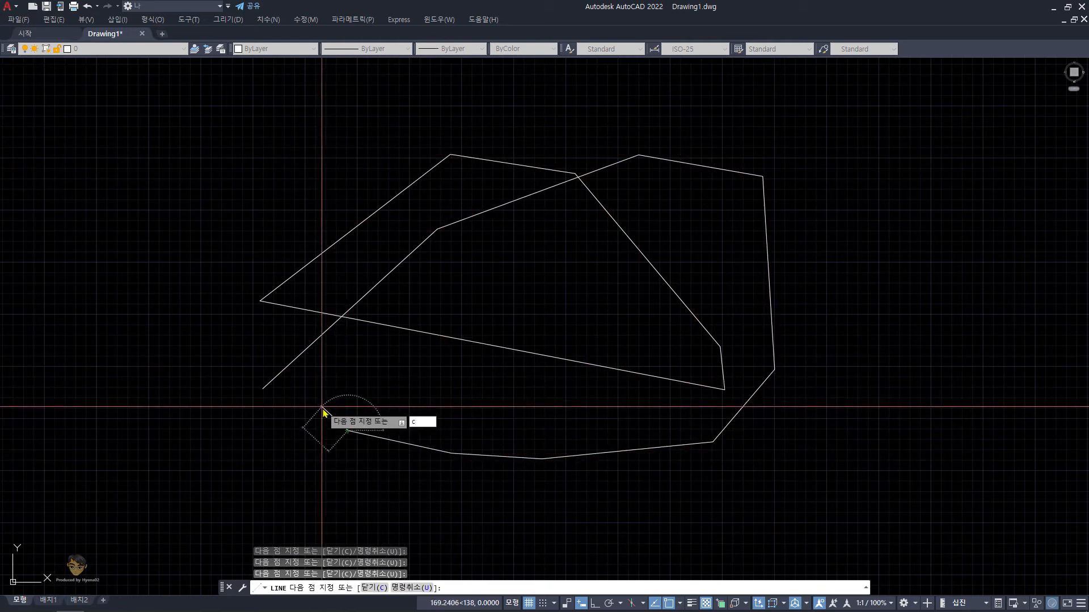
key(Return)
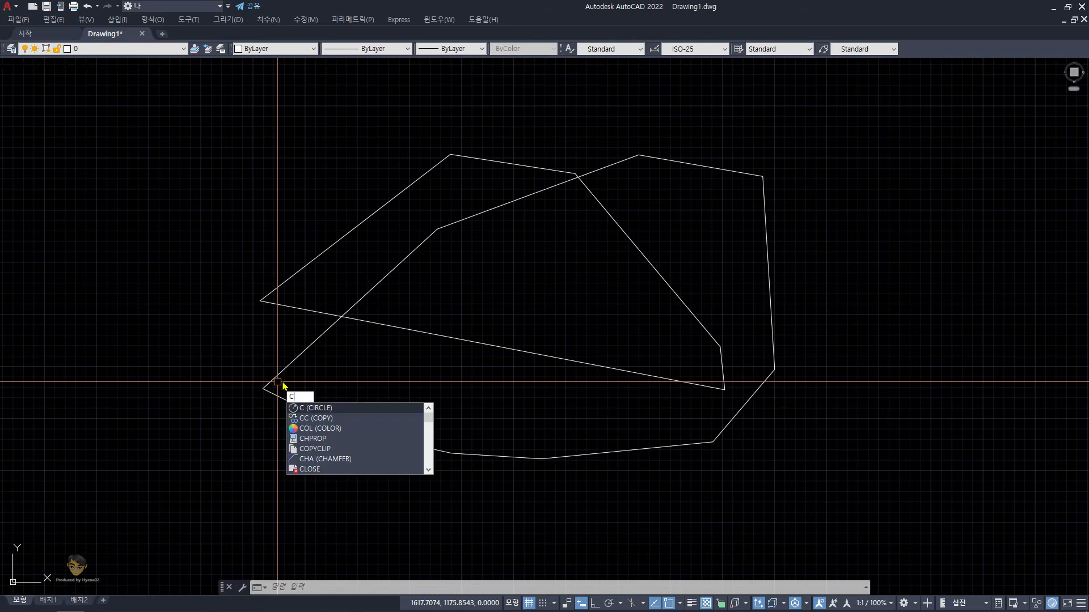
Draw a circle of radius 100 centred at 1000000,10000000, far away from the two polygons
key(Return)
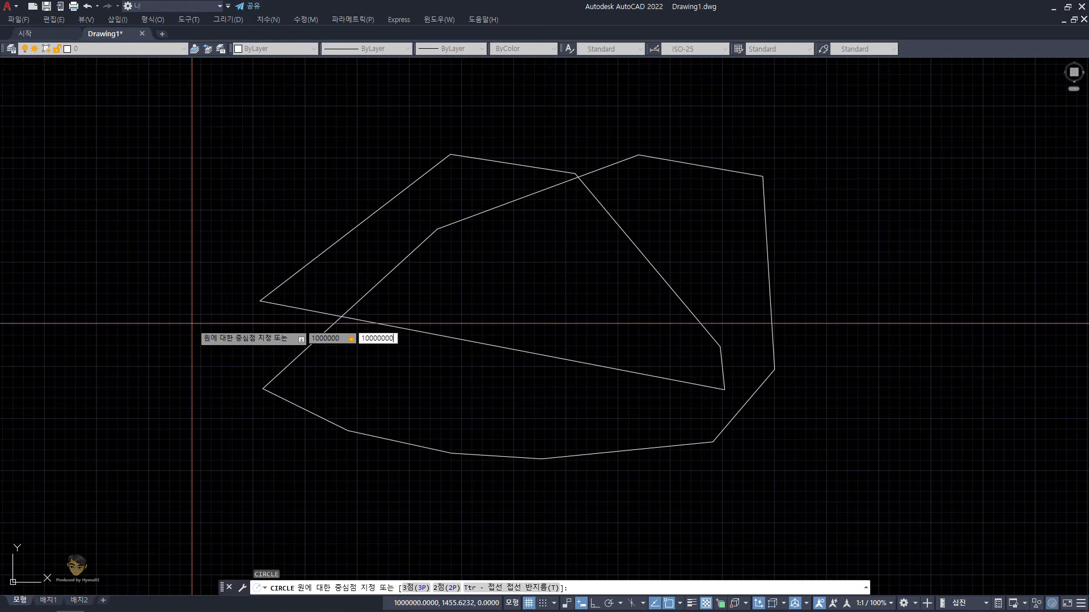
key(Return)
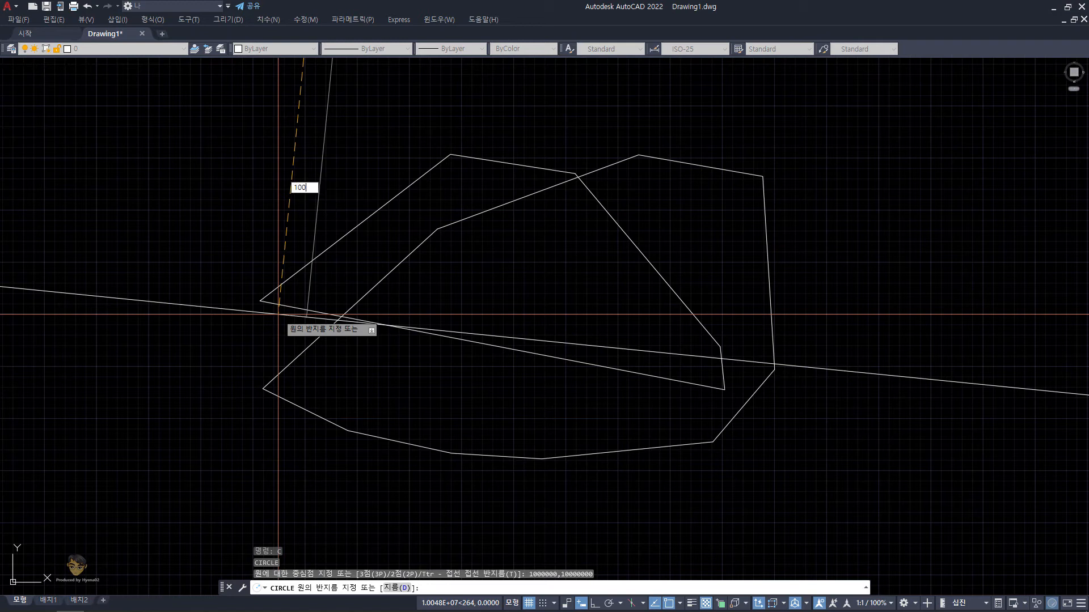
key(Return)
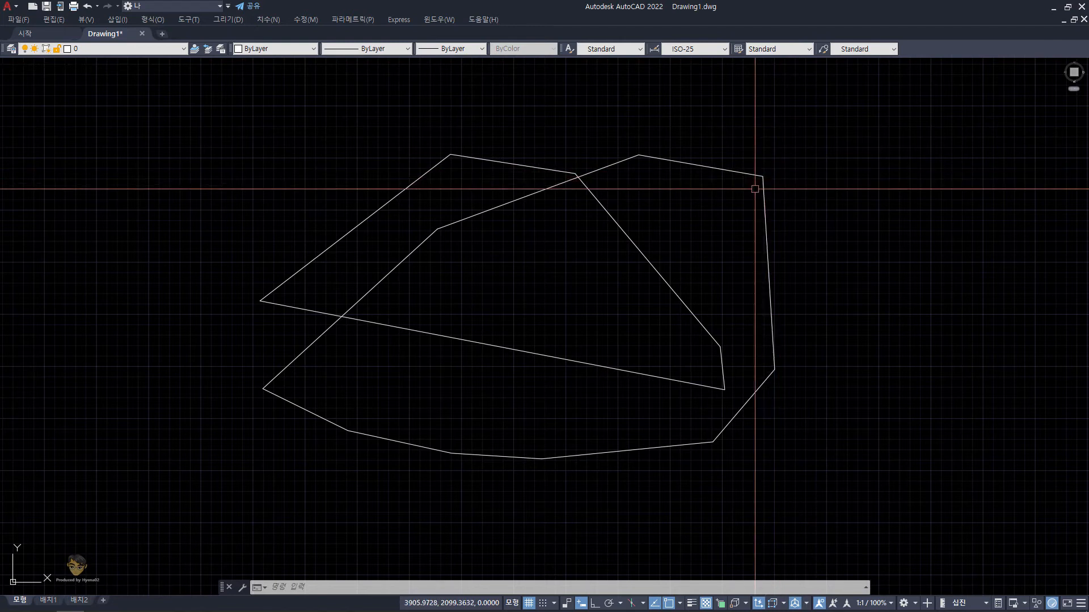
Zoom to the drawing's extents so that the polygons and the distant circle fit in the view
text(xz)
key(Escape)
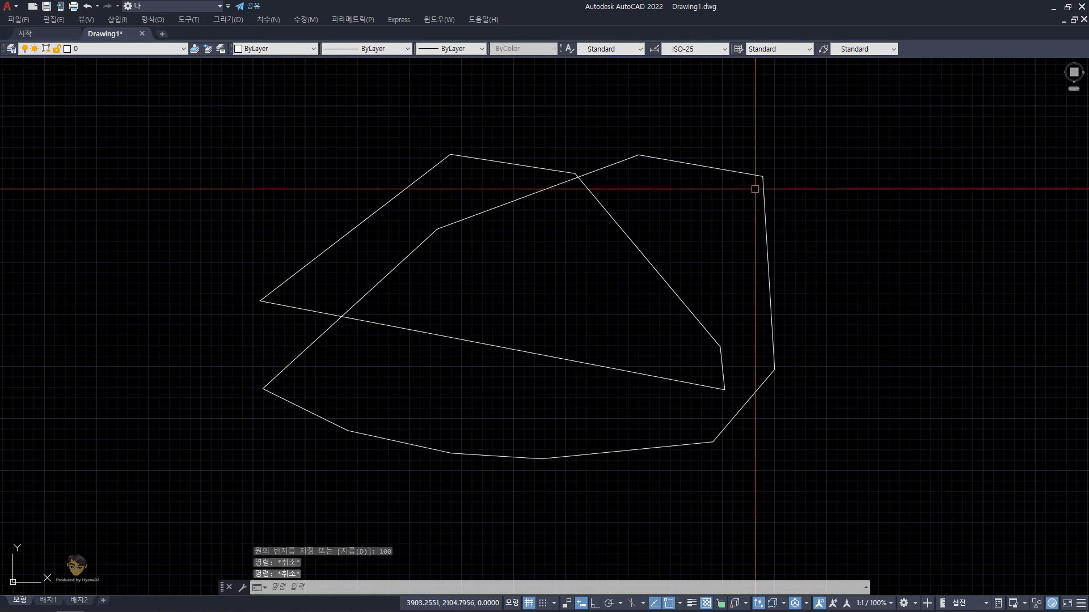
key(Return)
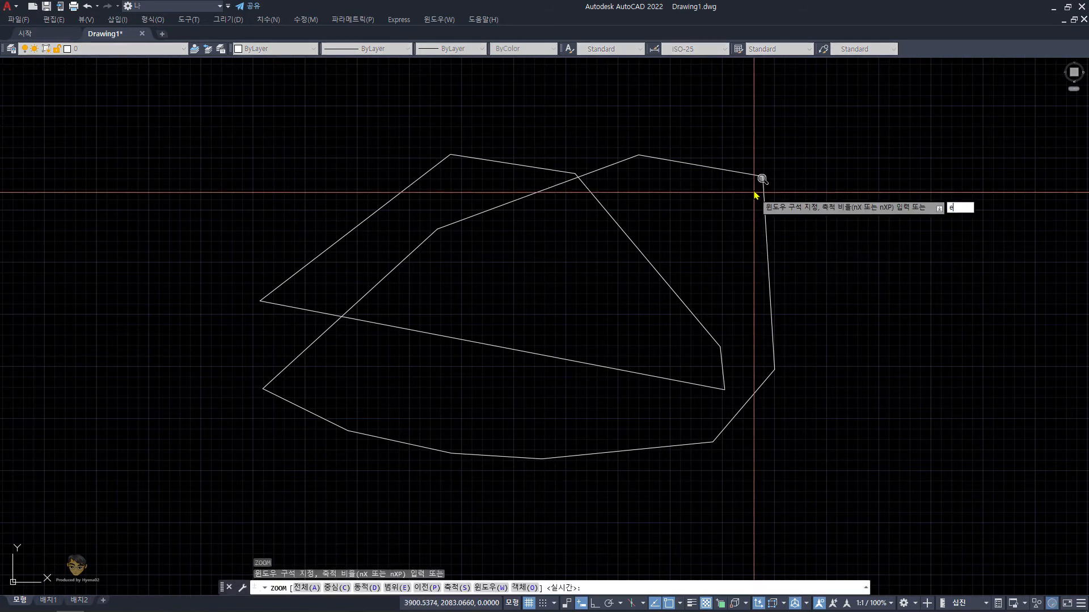
key(Return)
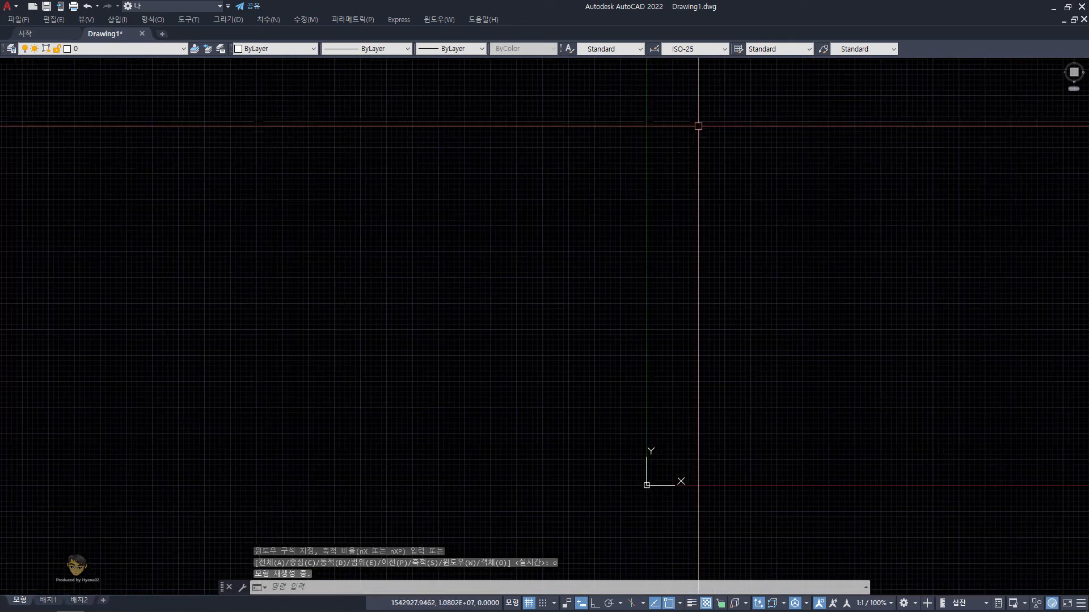
click(680, 153)
key(Escape)
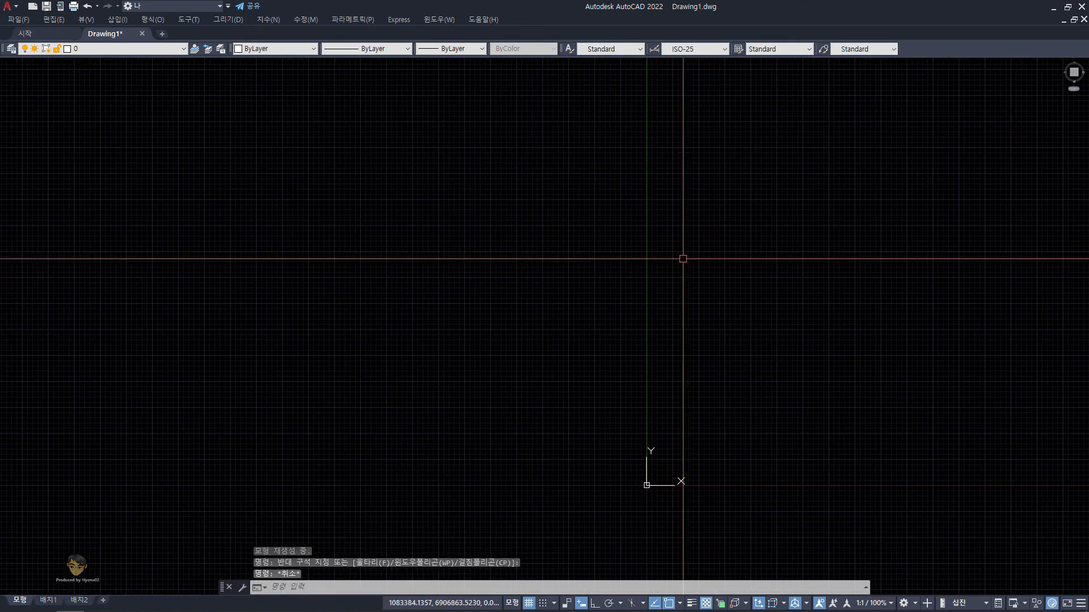
Zoom in on the distant circle with two successive window zooms until it can be examined up close
text(z)
key(Return)
text(w)
key(Return)
click(671, 144)
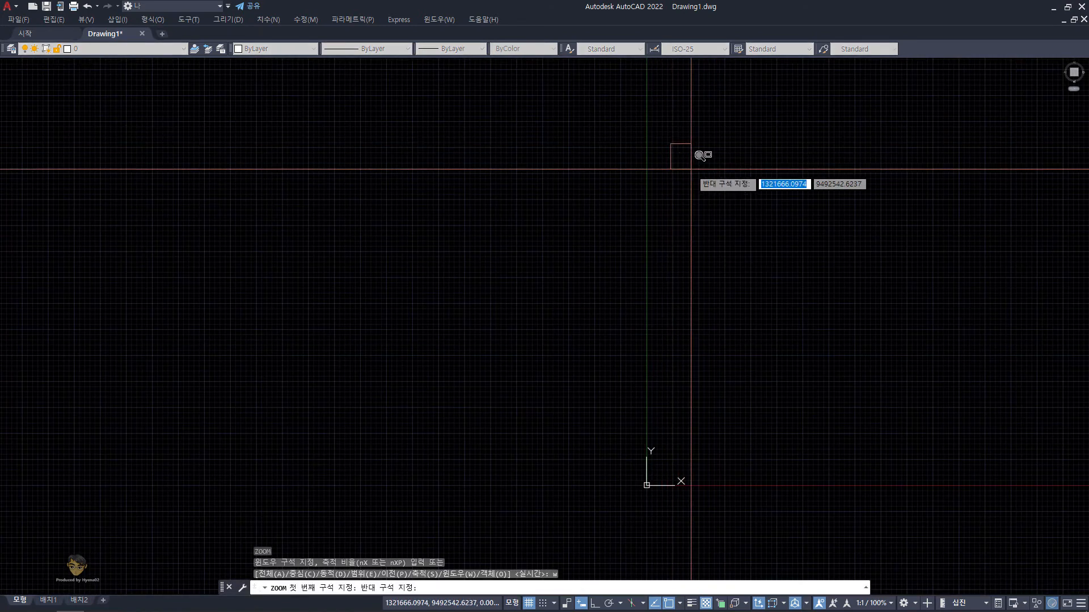
click(691, 169)
text(z)
key(Return)
text(w)
key(Return)
click(503, 214)
click(551, 258)
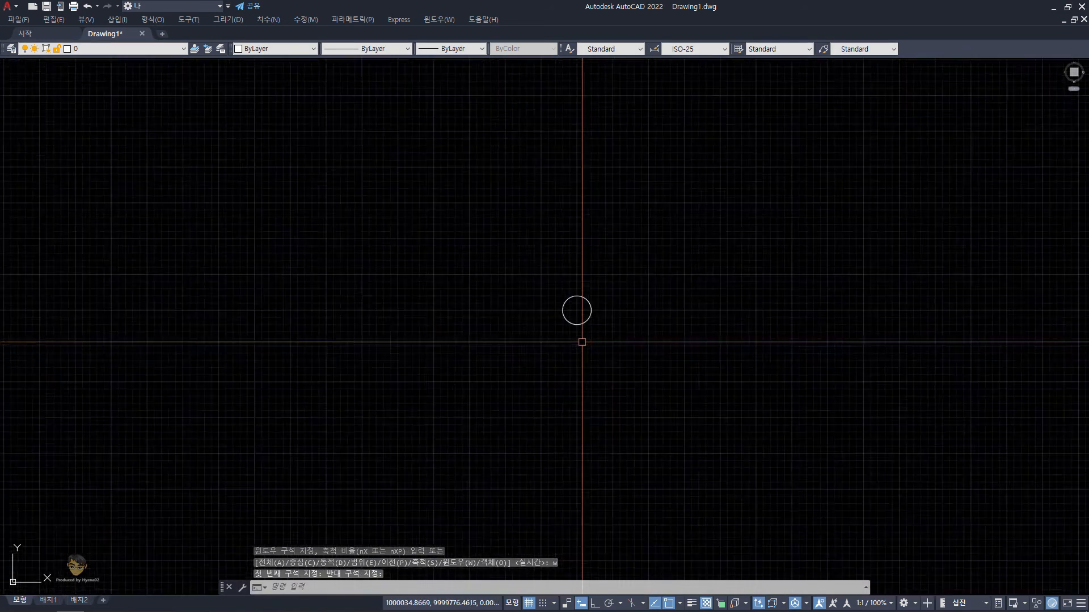
scroll(570, 318, up, 10)
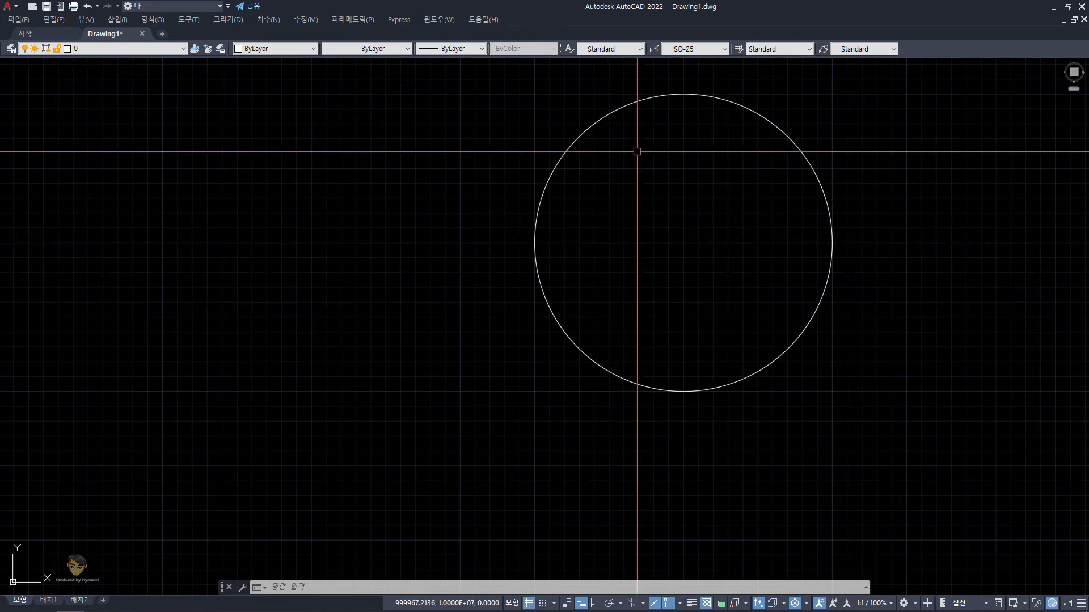
Zoom back out to the extents of all objects and turn off the grid display
text(z)
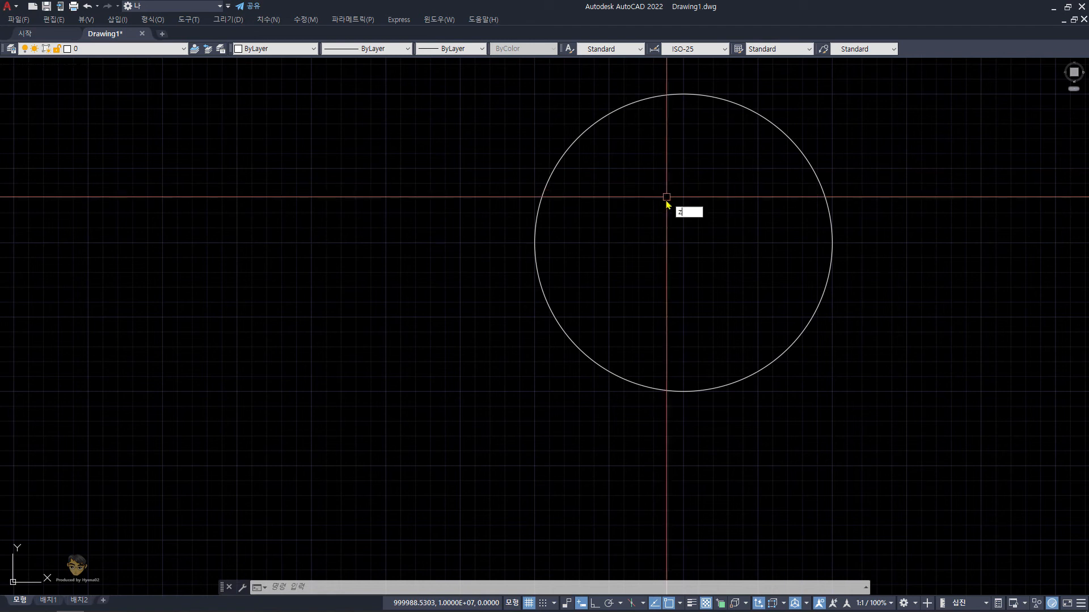
key(Return)
text(e)
key(Return)
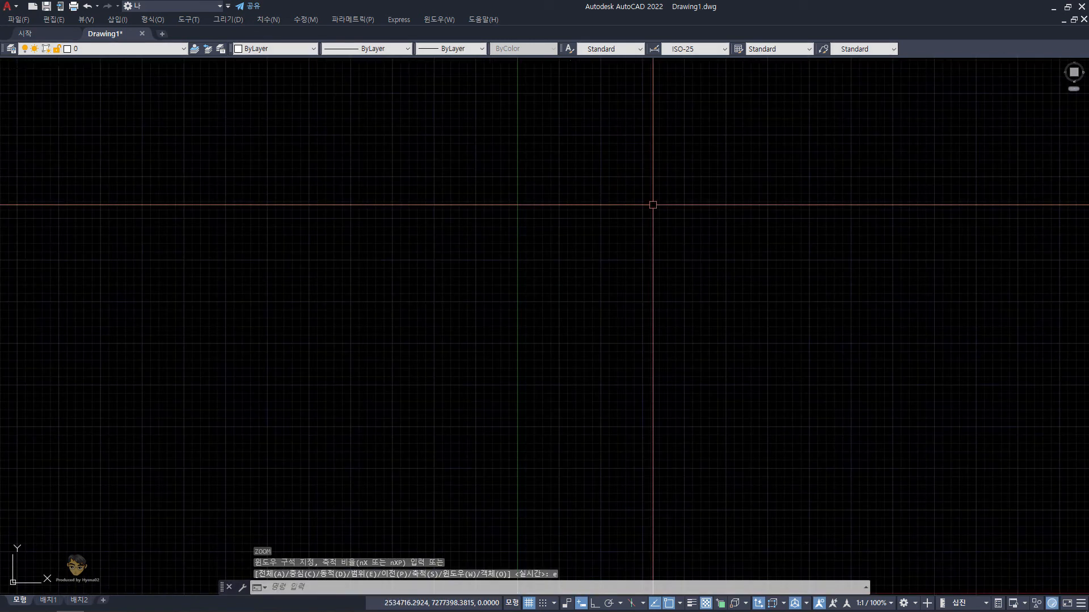
key(F7)
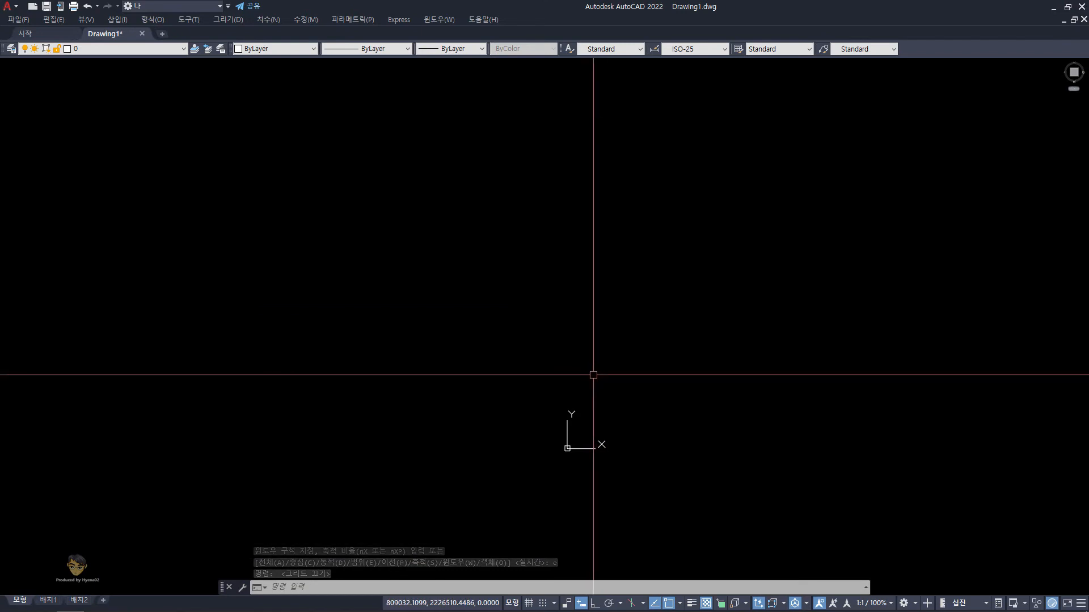
Select all objects to locate the polygons and the far-off circle, and clear the selection again
key(ctrl+a)
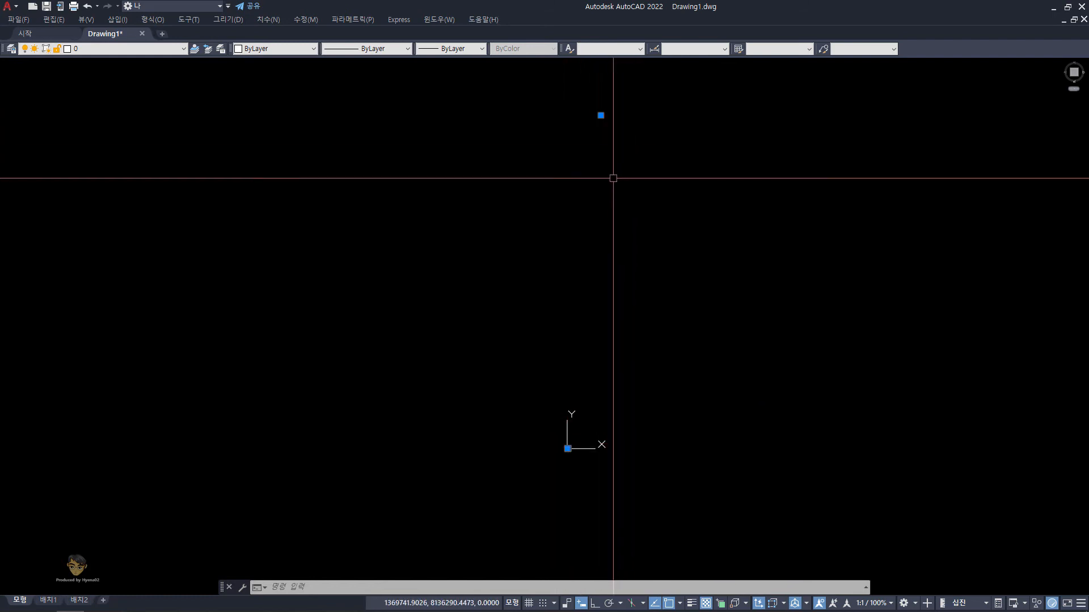
key(Escape)
key(Escape)
click(579, 98)
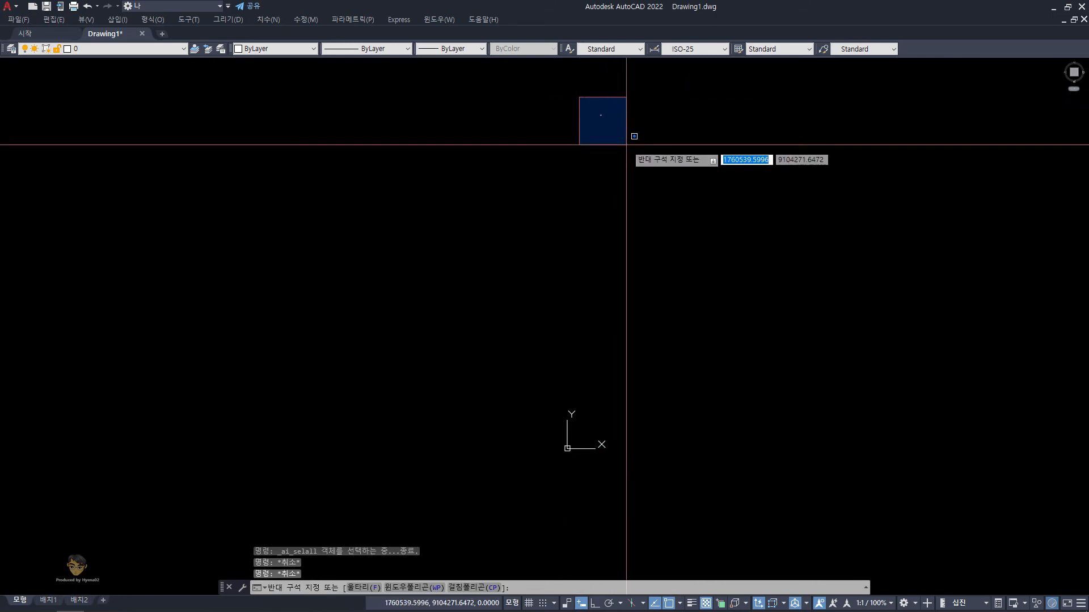
key(Escape)
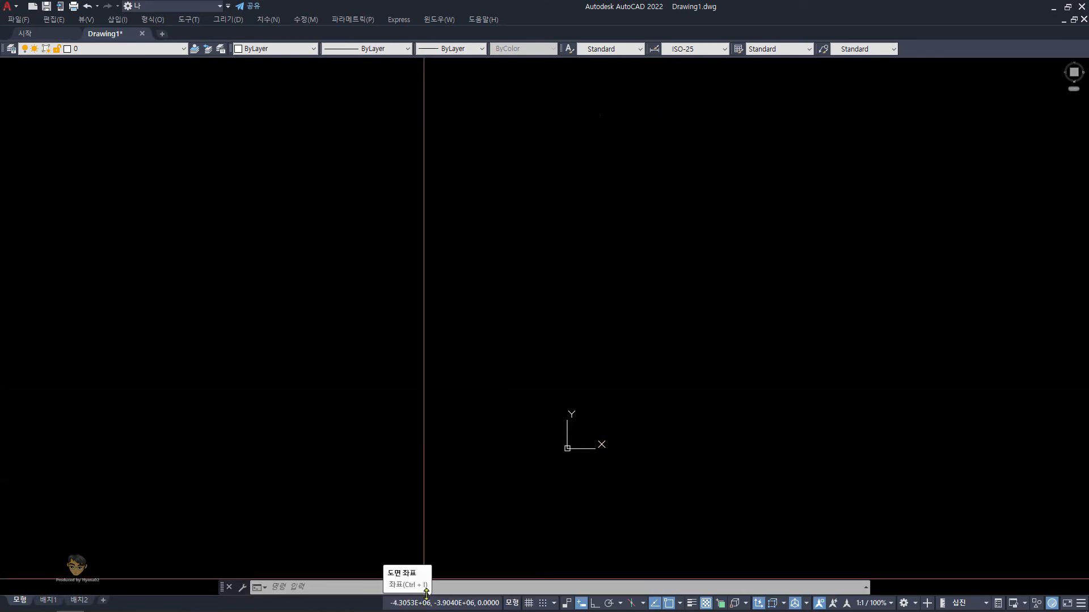
key(Escape)
key(Escape)
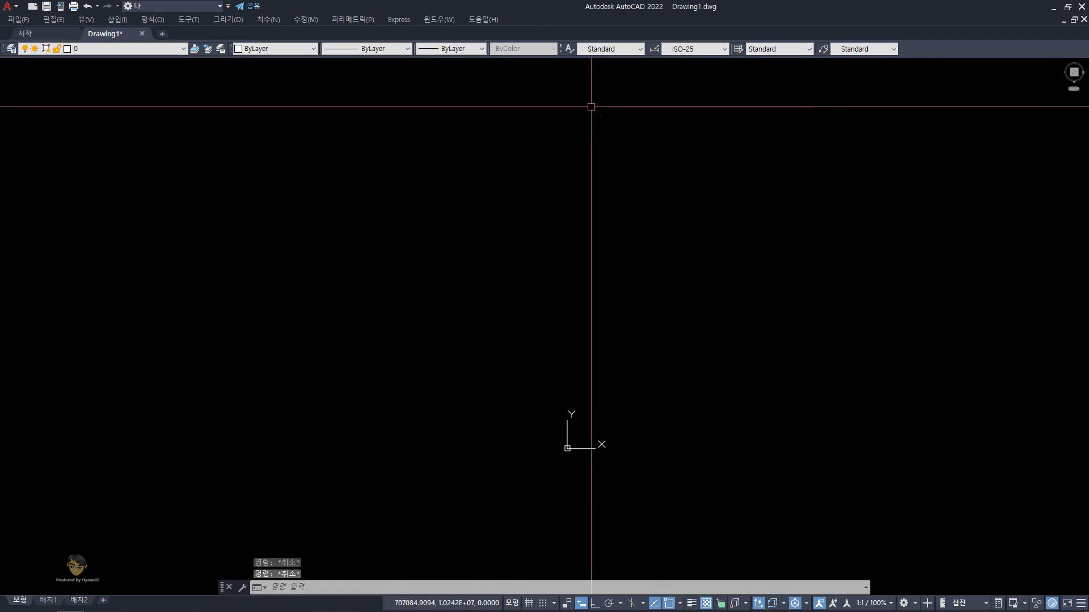
Erase the distant circle by enclosing it in a selection window
click(591, 107)
click(615, 132)
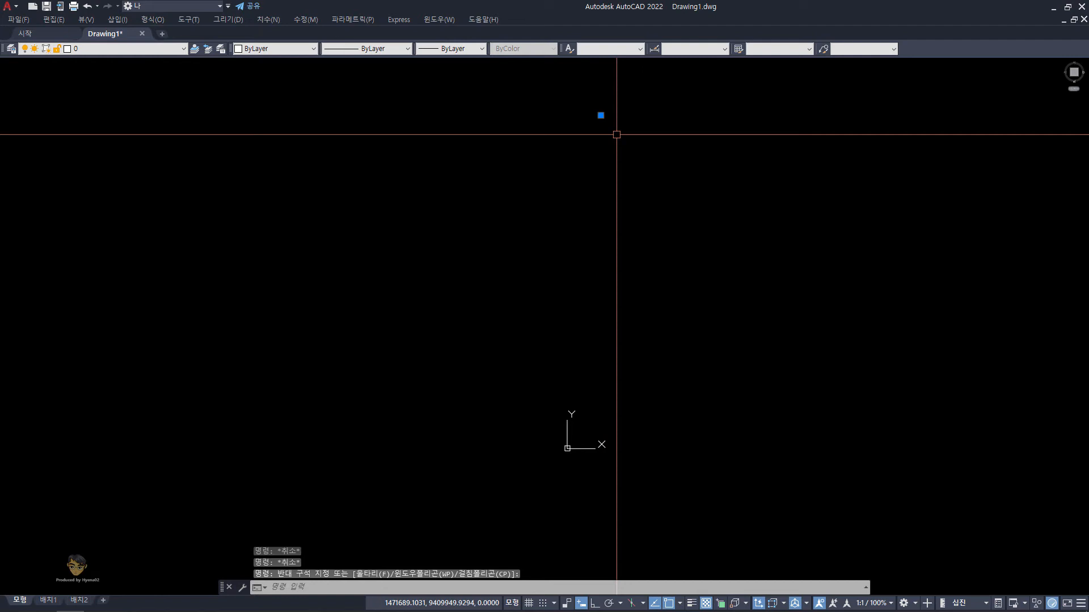
text(e)
key(Return)
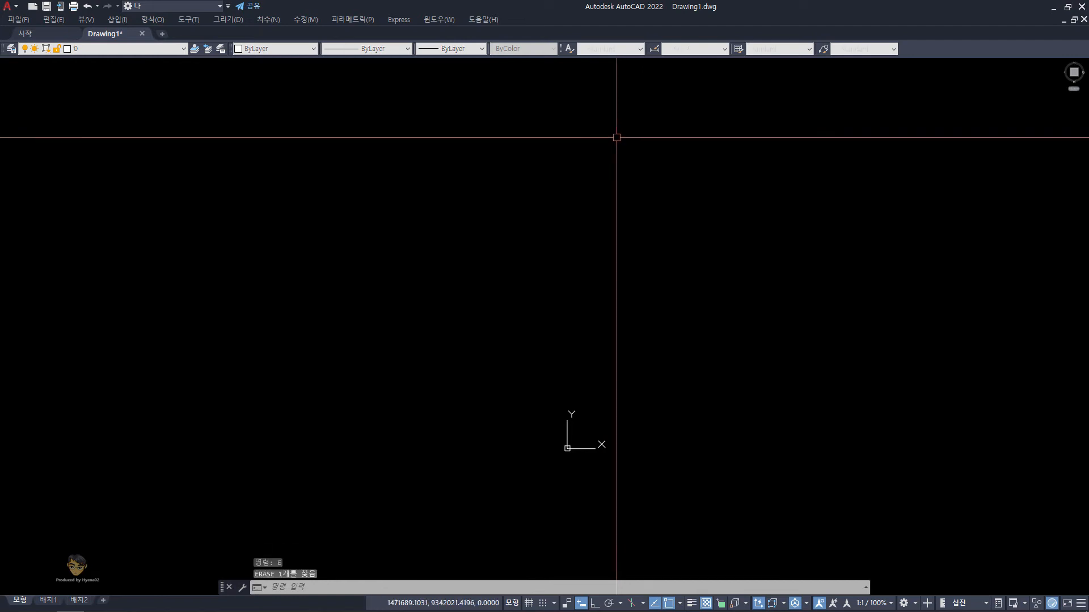
Zoom to the extents of the two remaining polygons and adjust the view so both are fully visible
text(z)
key(Return)
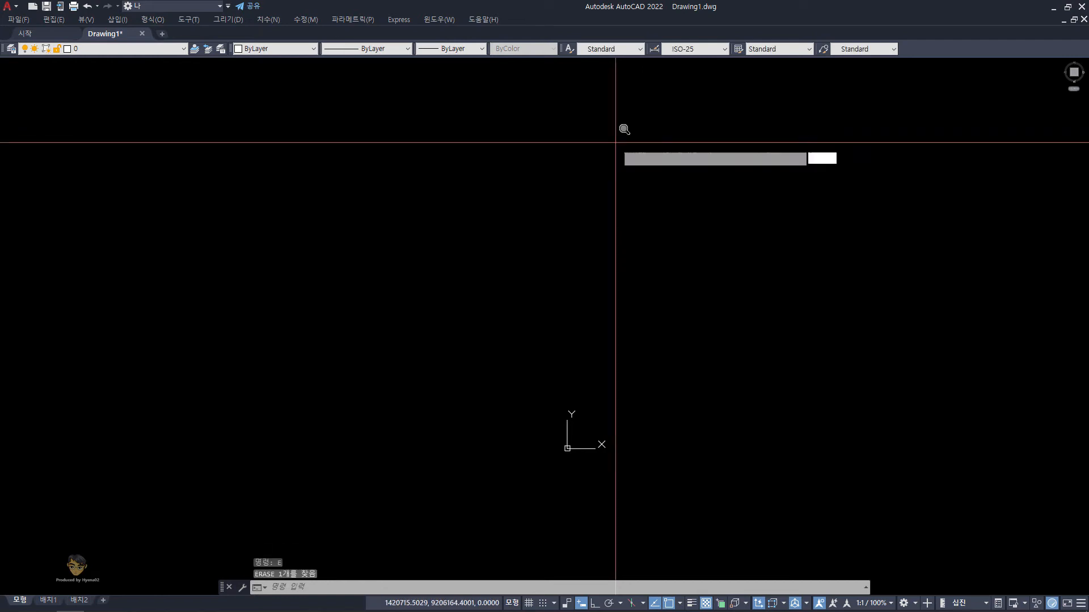
text(e)
key(Return)
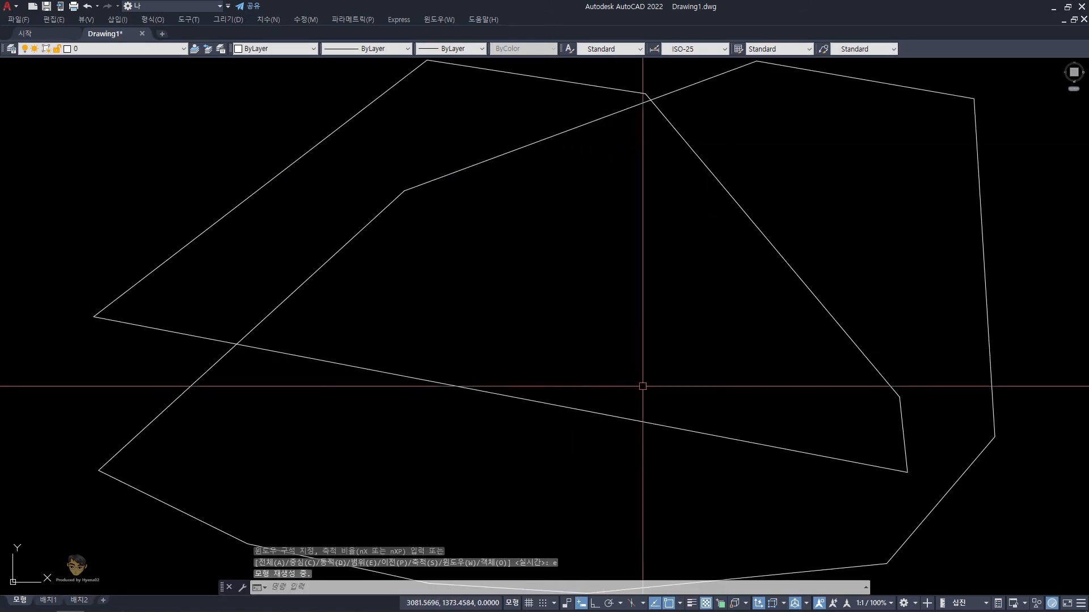
middle_drag(562, 249, 471, 246)
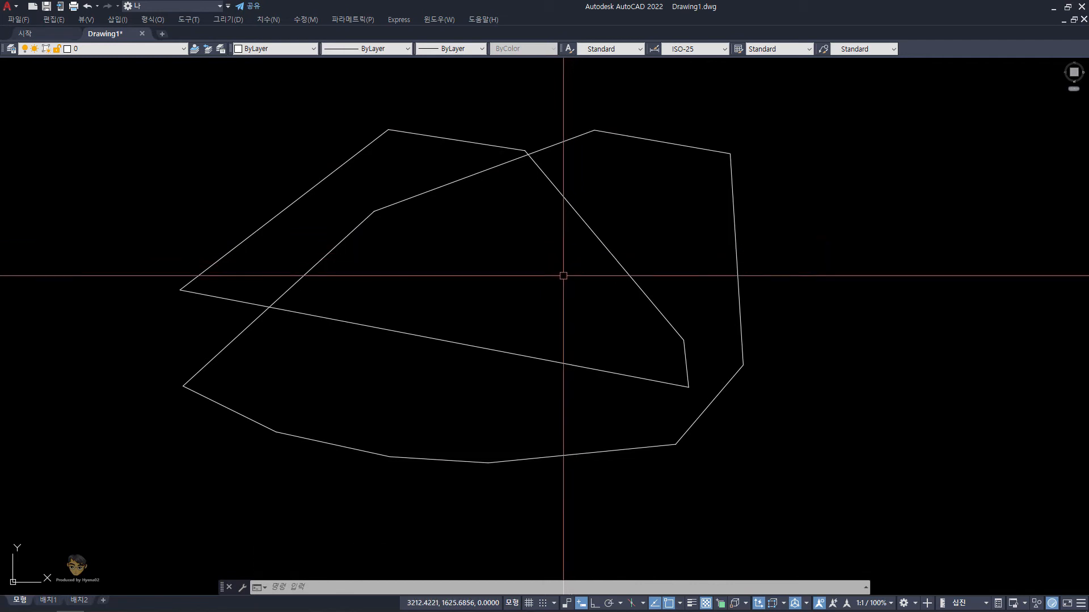
key(Escape)
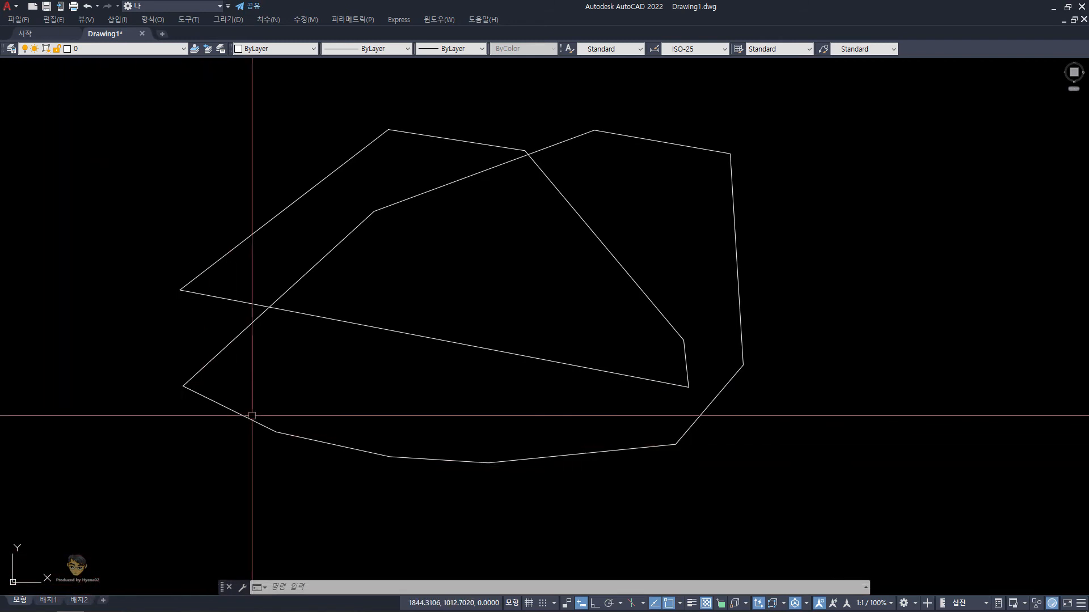
middle_drag(280, 416, 282, 427)
key(Escape)
key(Escape)
key(Escape)
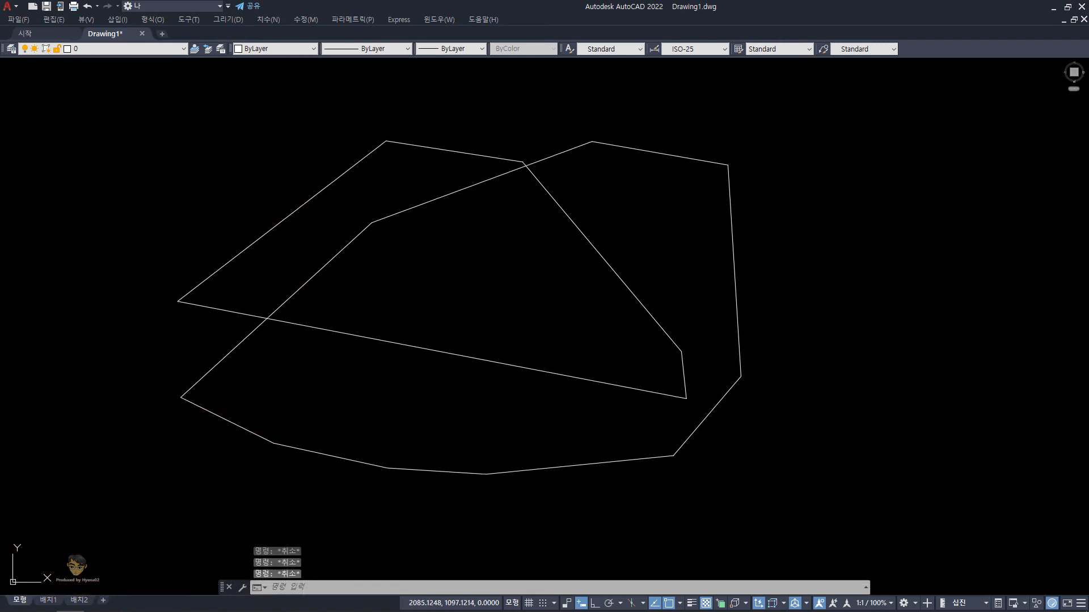
Zoom out slightly from the two polygons using the real-time option of the Zoom command
text(z)
key(Return)
key(Return)
drag(358, 308, 369, 389)
key(Escape)
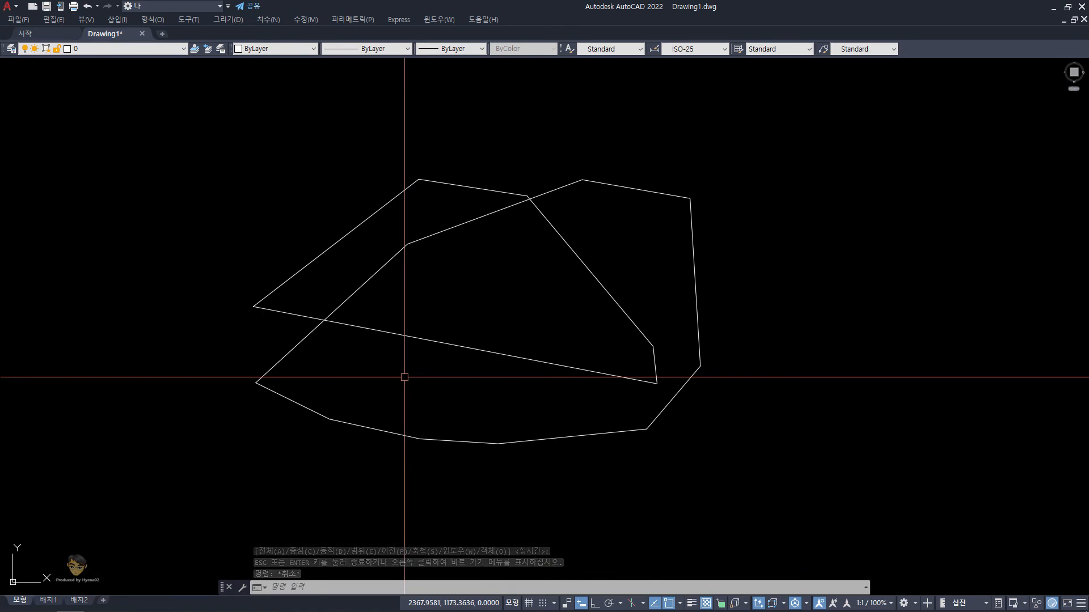
Start plotting the model with AutoCAD PDF (General Documentation).pc3 as the plotter, and review the paper sizes while keeping ISO A4 (210.00 x 297.00 mm)
key(ctrl+p)
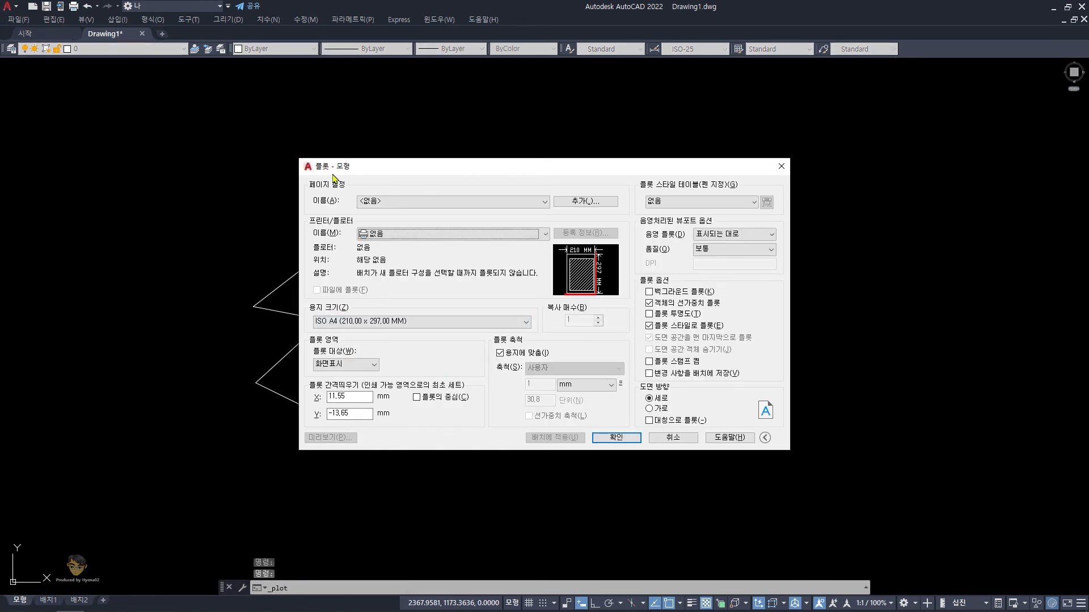
click(416, 234)
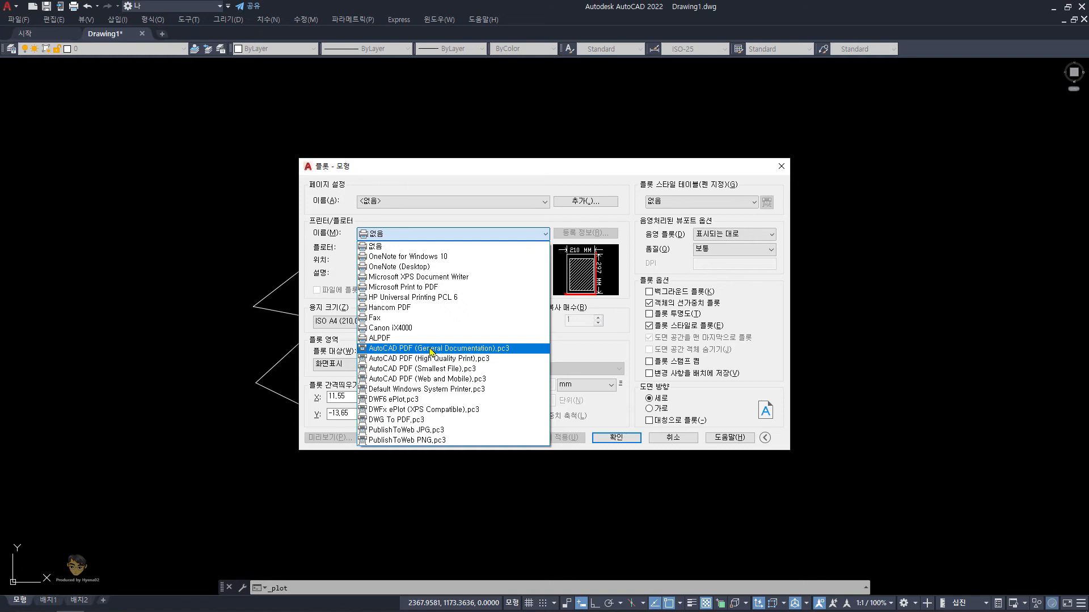
click(430, 352)
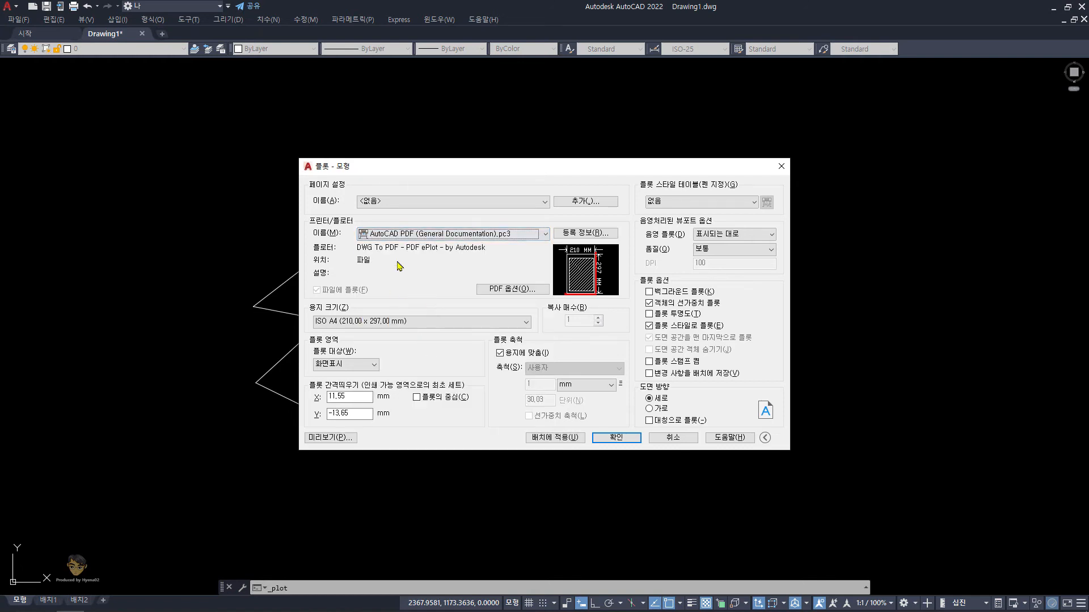
click(368, 322)
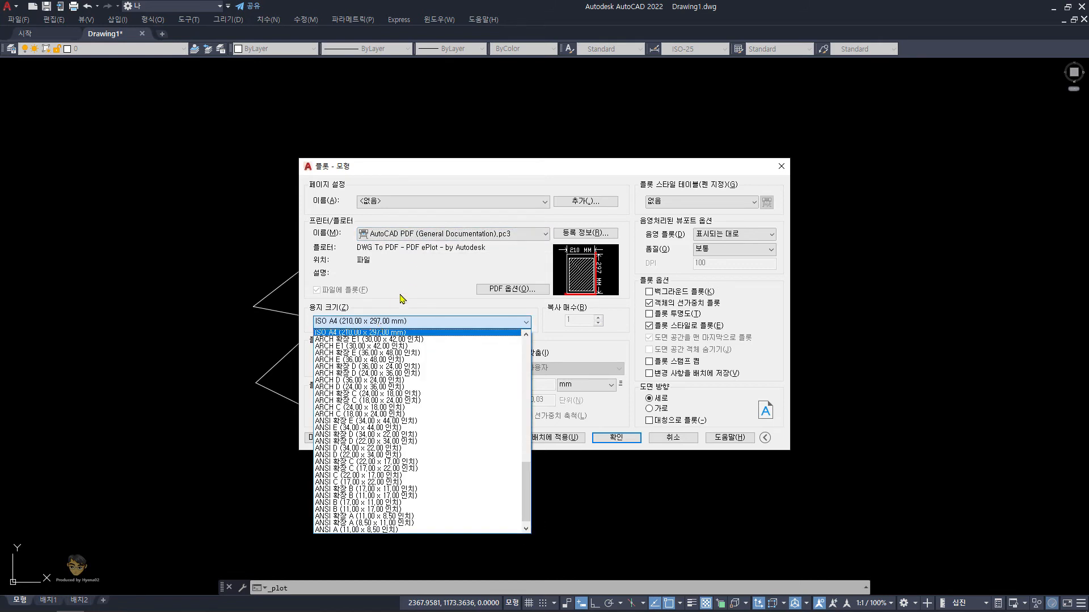
click(400, 299)
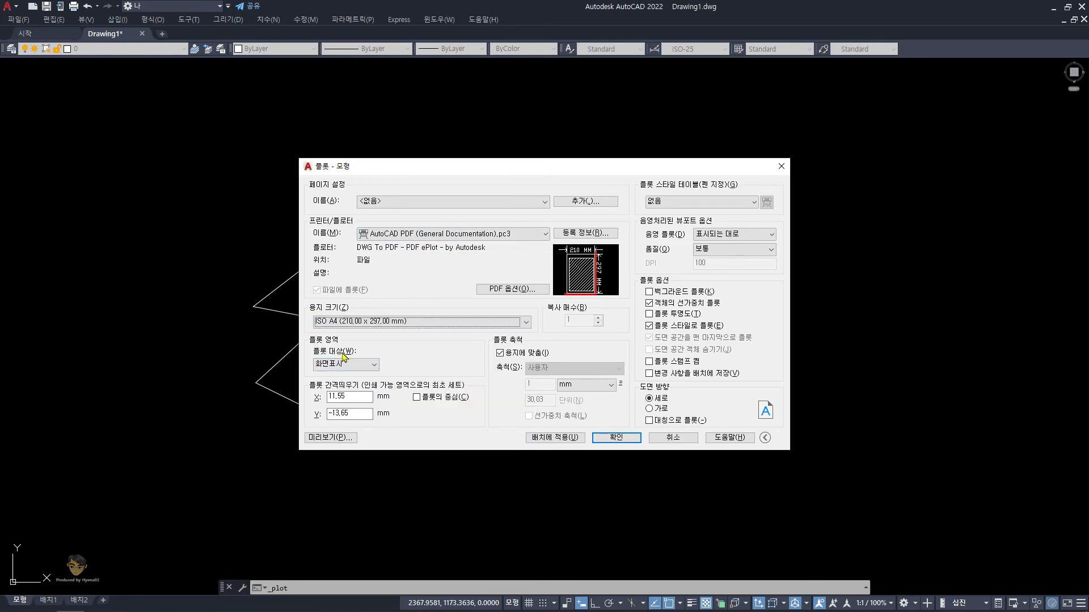
Set the plot area to Window (윈도우) and define a window enclosing both polygons with some margin
drag(452, 170, 660, 189)
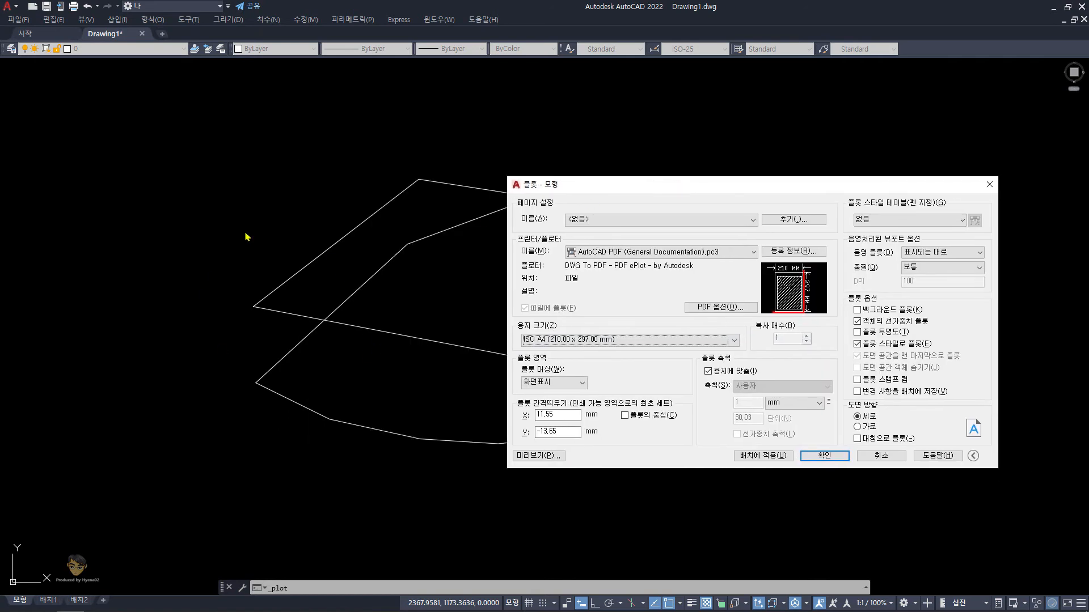
drag(754, 188, 600, 165)
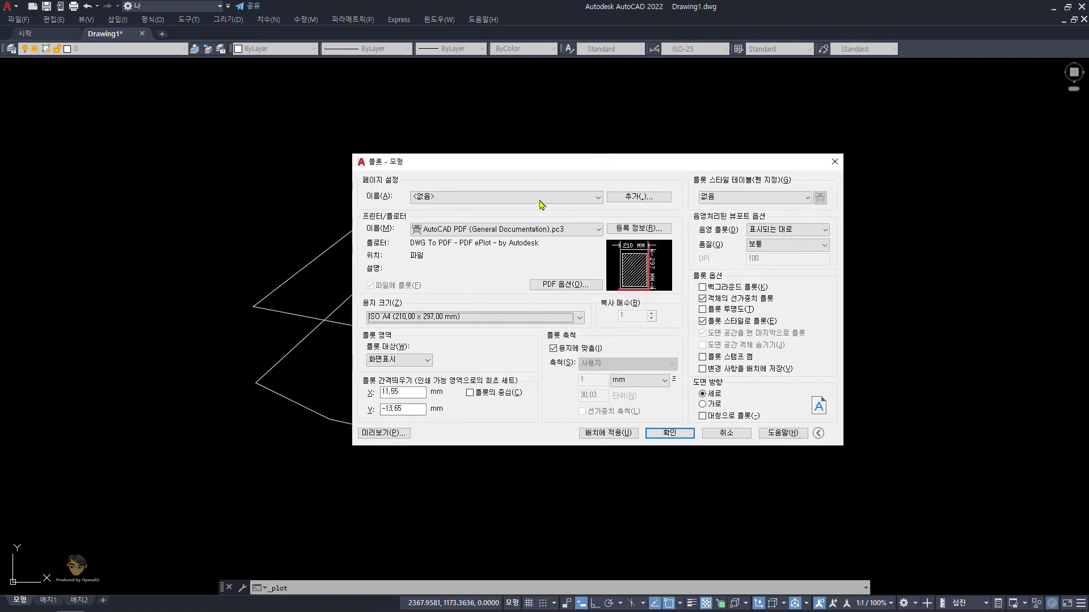
click(419, 363)
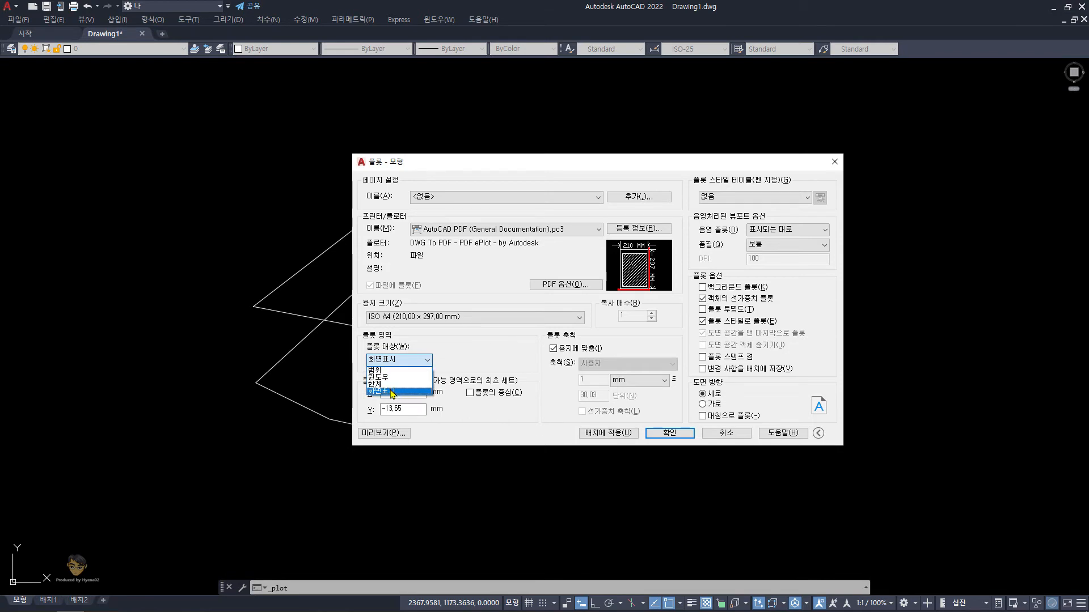
click(393, 377)
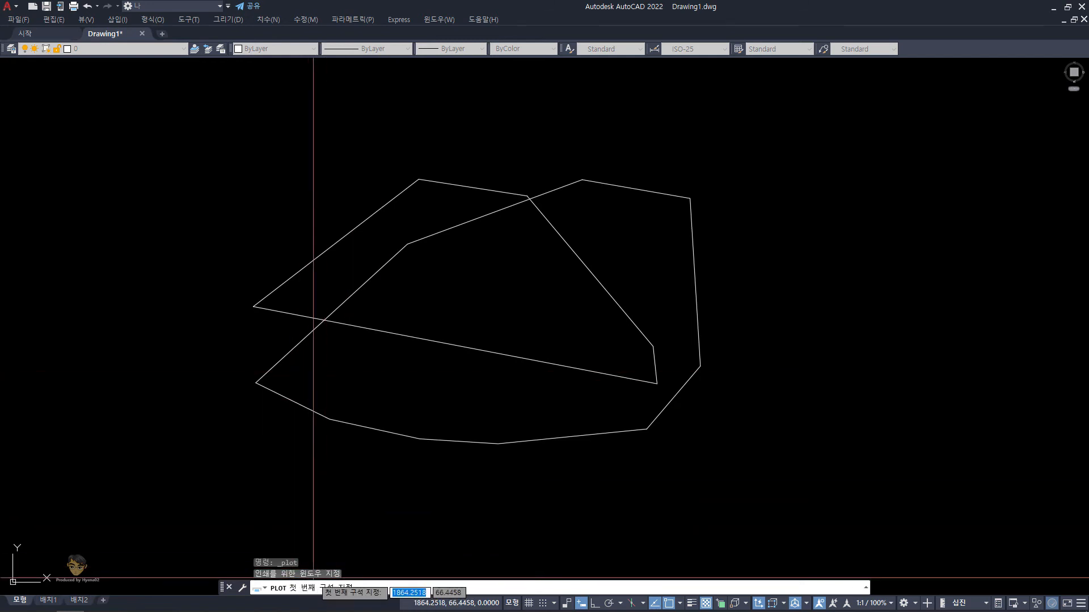
click(205, 110)
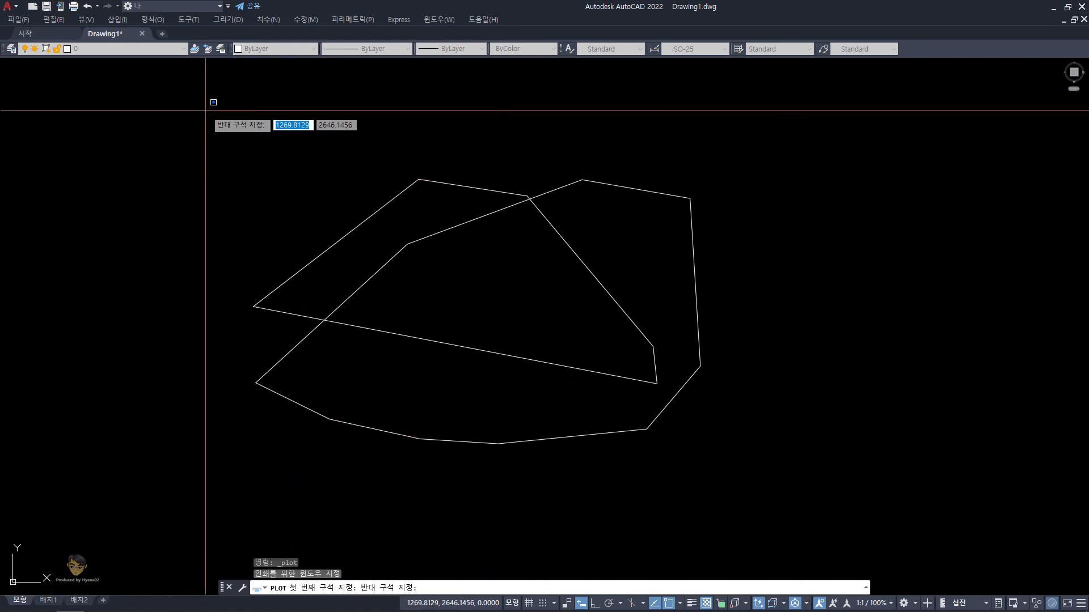
click(737, 488)
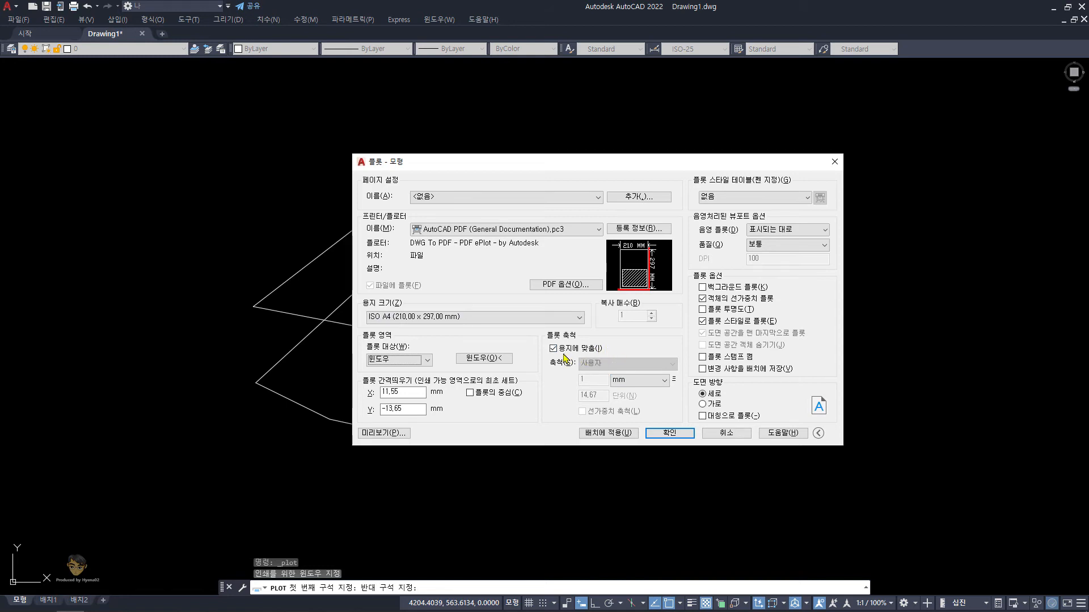
Center the plot on the sheet, keep it fitted to the paper, and preview the portrait output
click(491, 392)
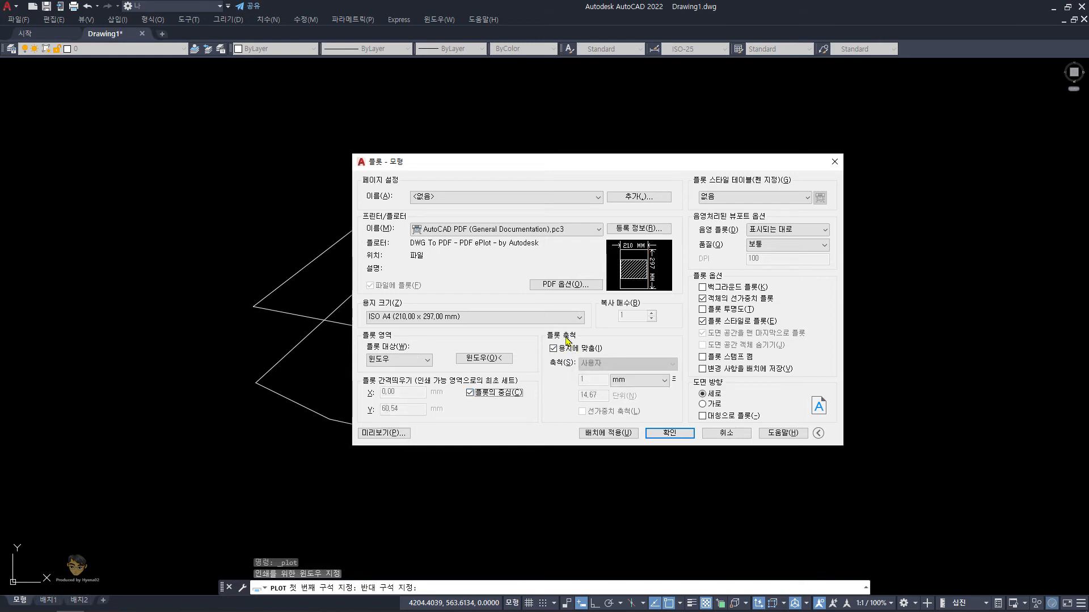
mouse_move(594, 165)
mouse_down()
mouse_move(802, 189)
mouse_move(783, 205)
mouse_up()
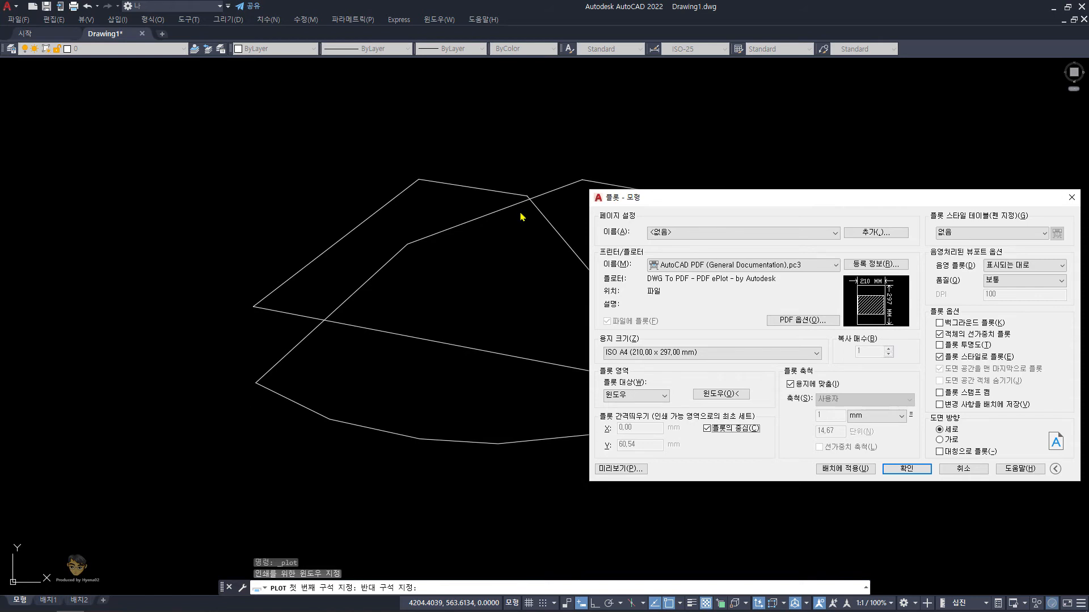
drag(790, 200, 599, 195)
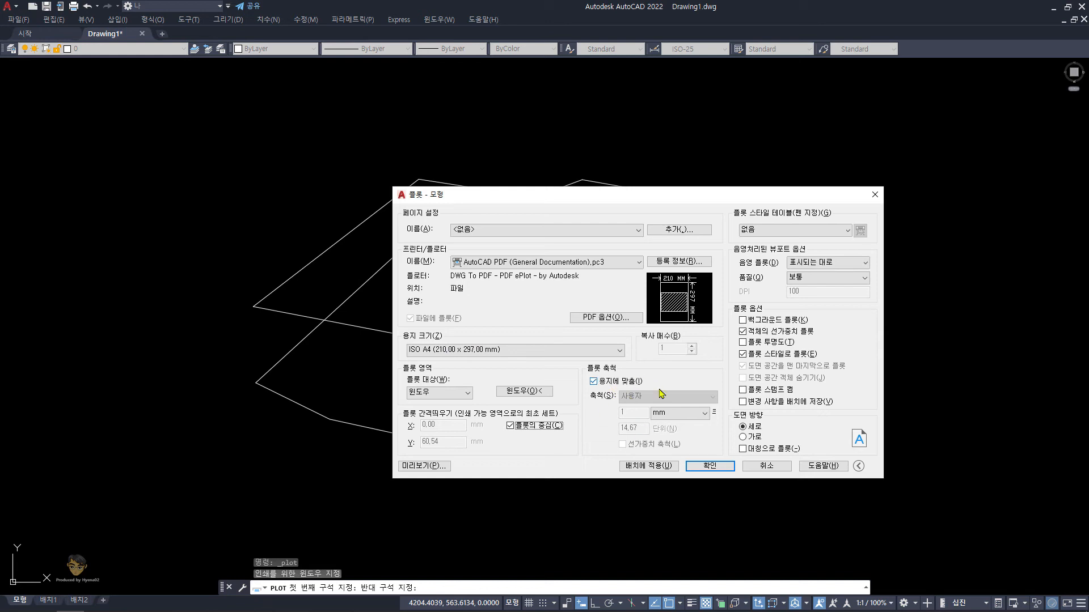
click(608, 387)
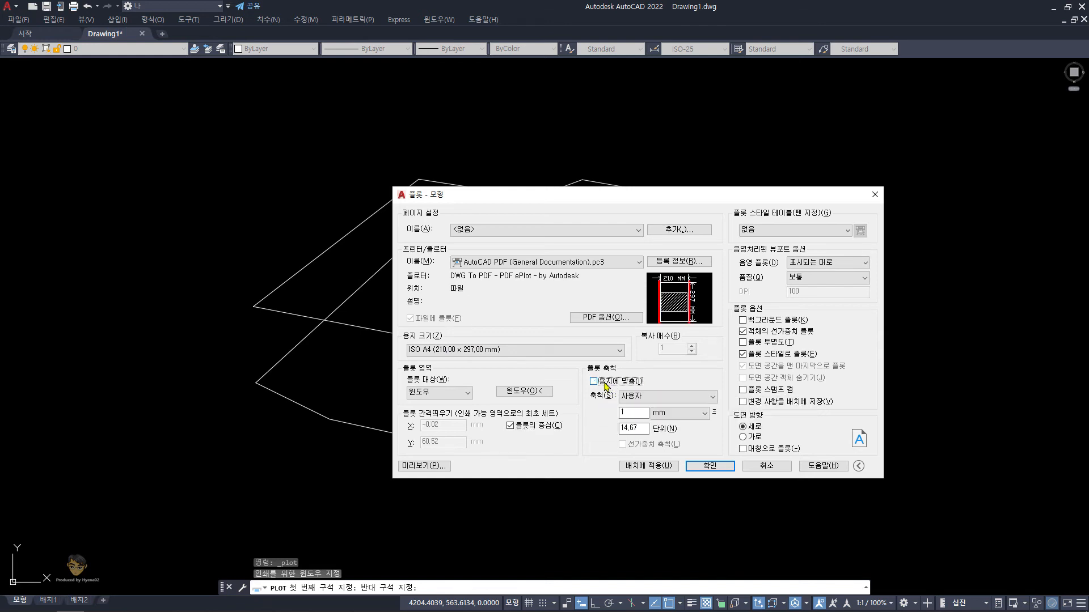
click(610, 382)
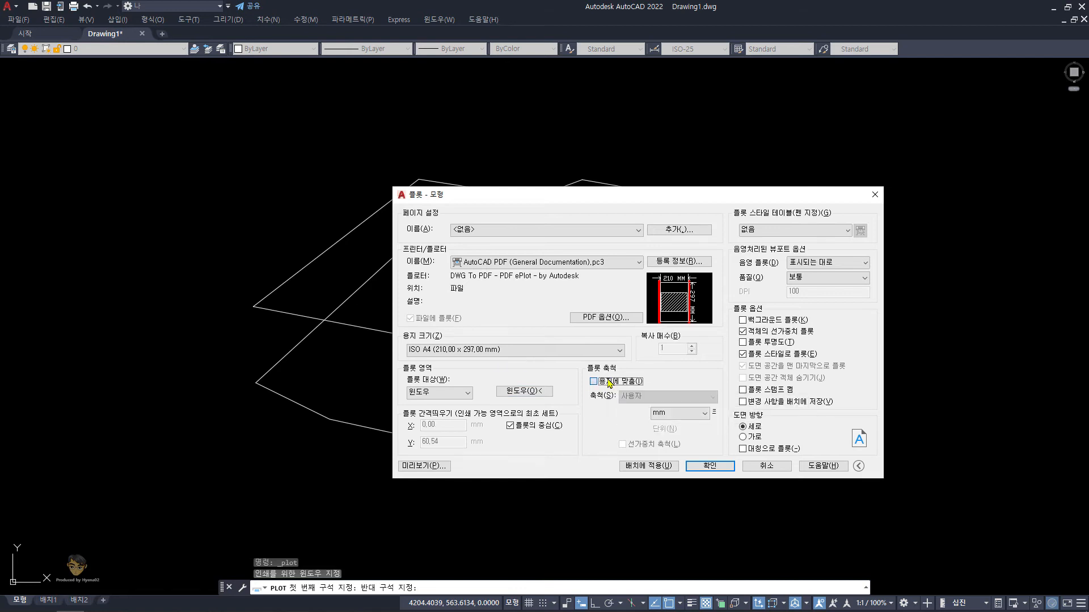
click(436, 467)
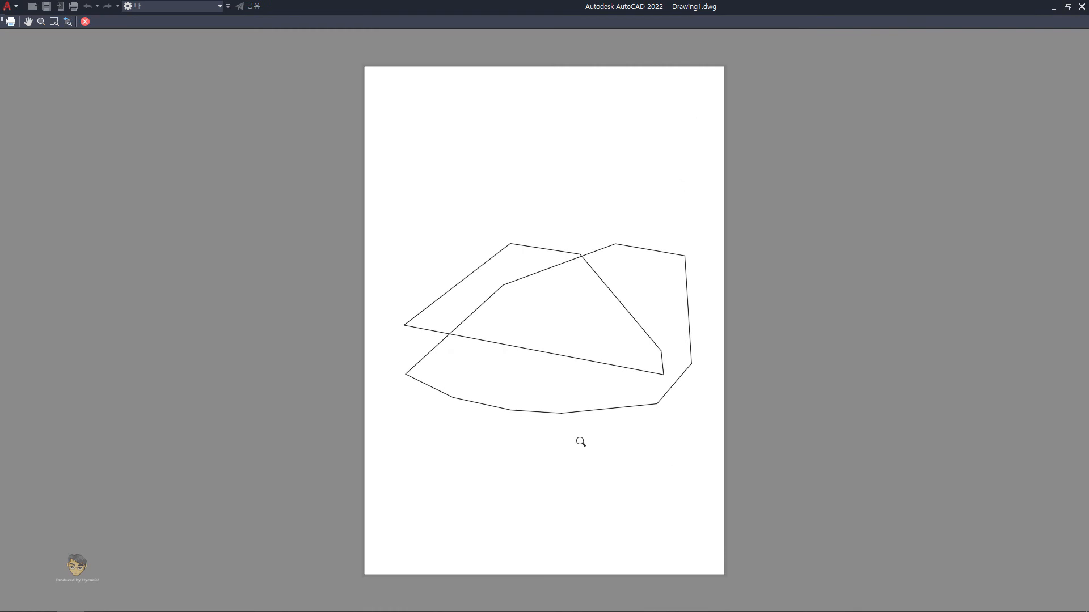
key(Escape)
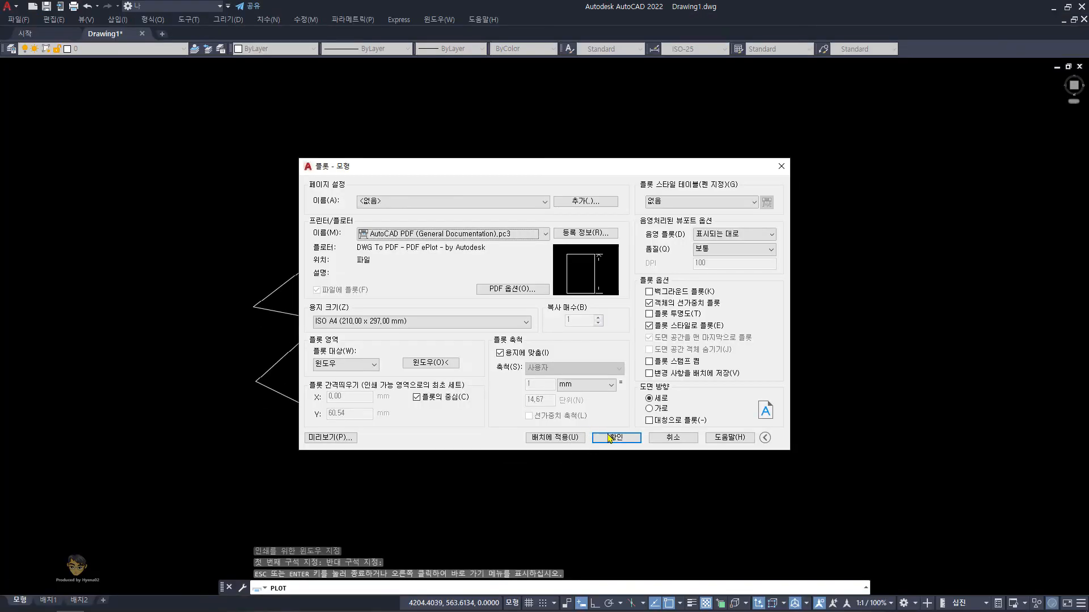
Change the drawing orientation to landscape (가로) and preview the plot
click(659, 409)
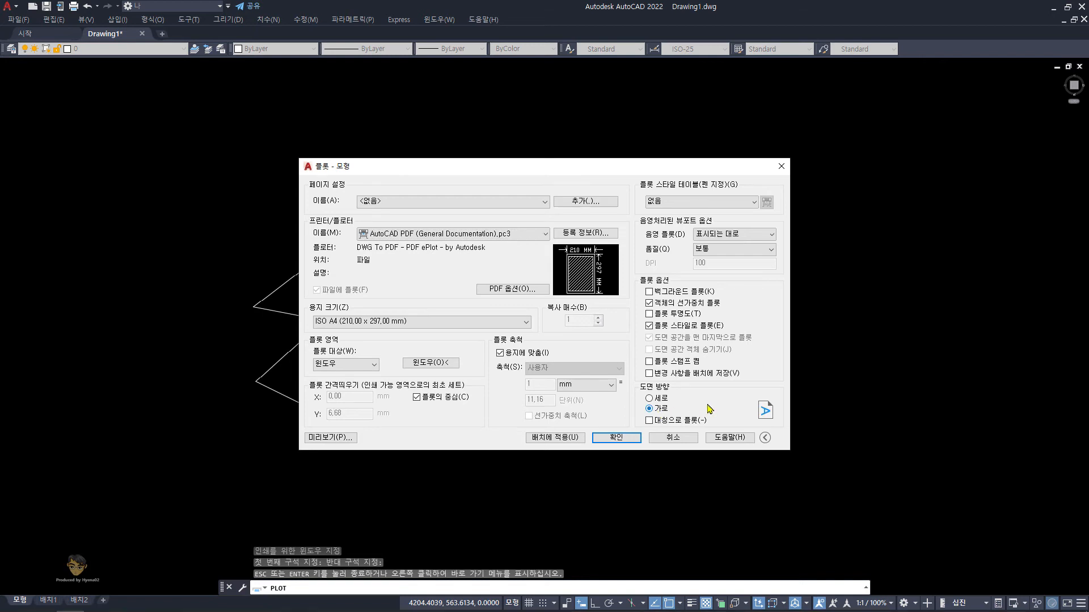
click(349, 439)
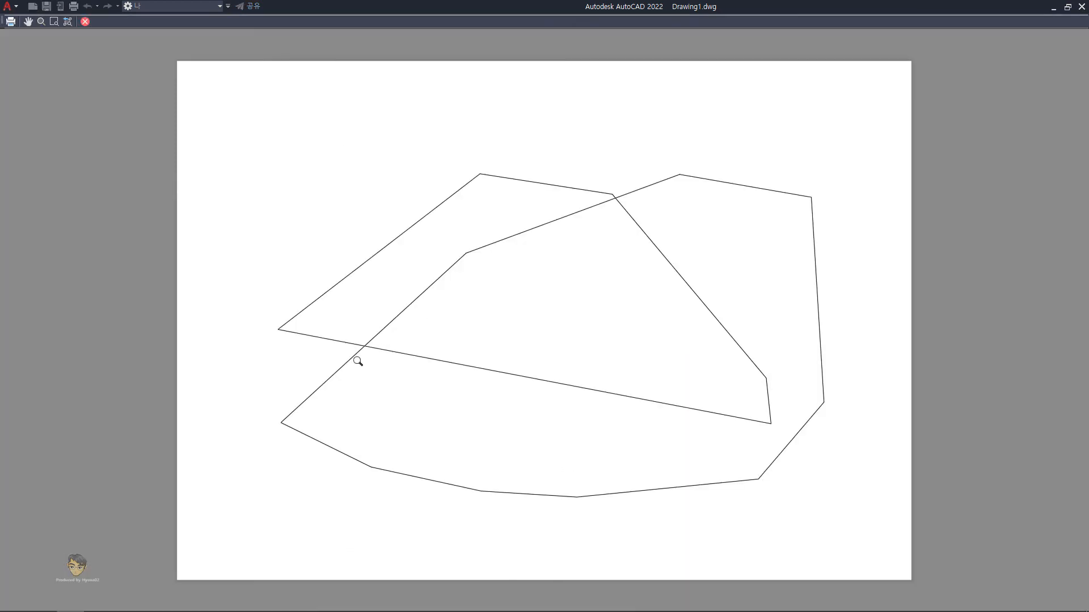
key(Escape)
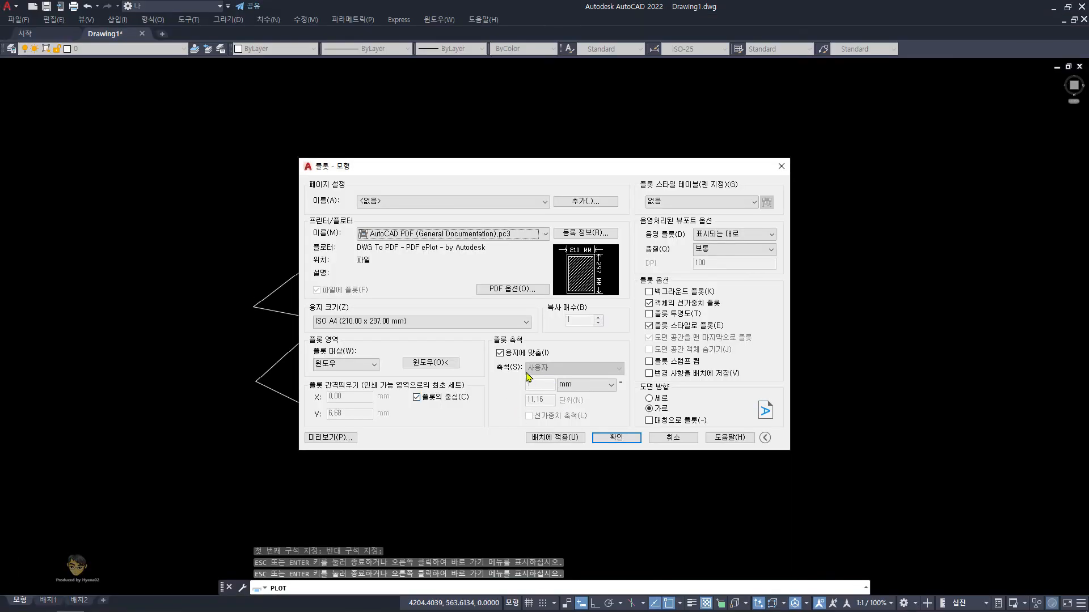
Turn off fit to paper, set the plot scale to 1 mm = 5 units (1:5), and preview the plot
click(527, 356)
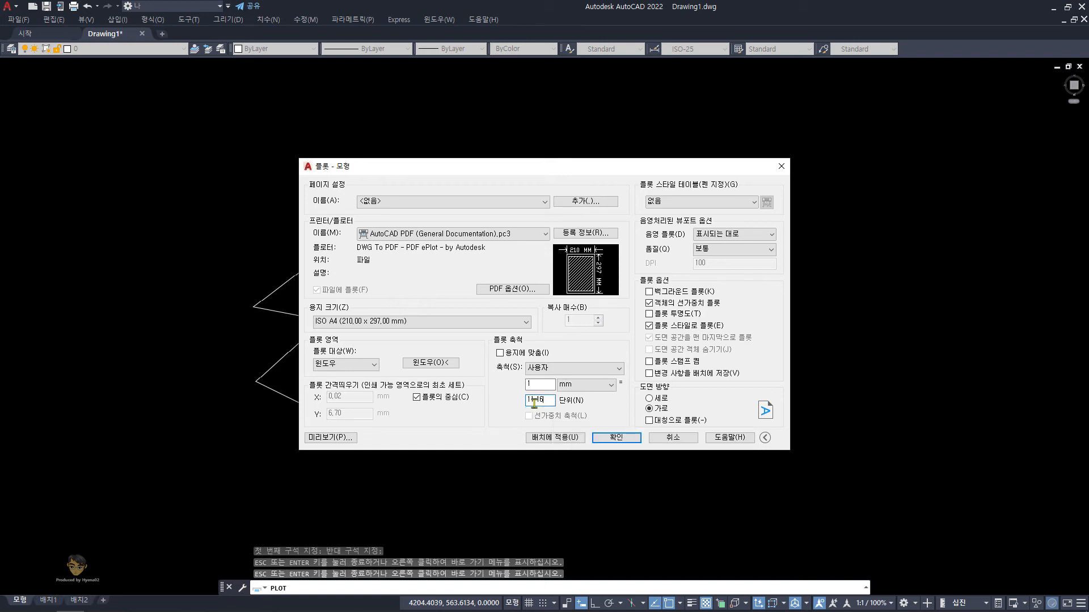
double_click(534, 402)
click(343, 438)
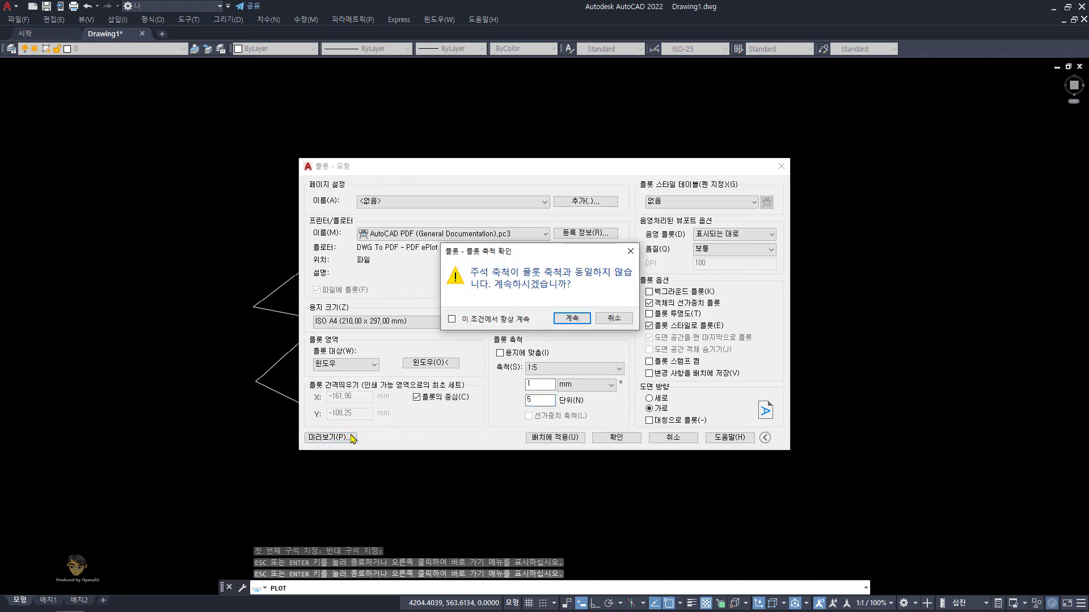
click(571, 320)
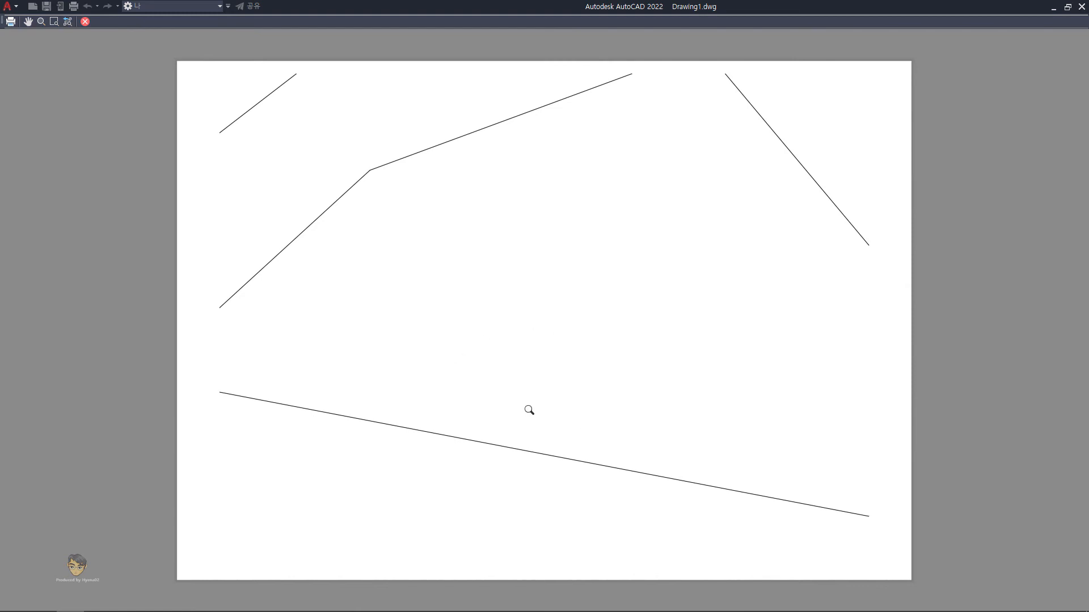
key(Escape)
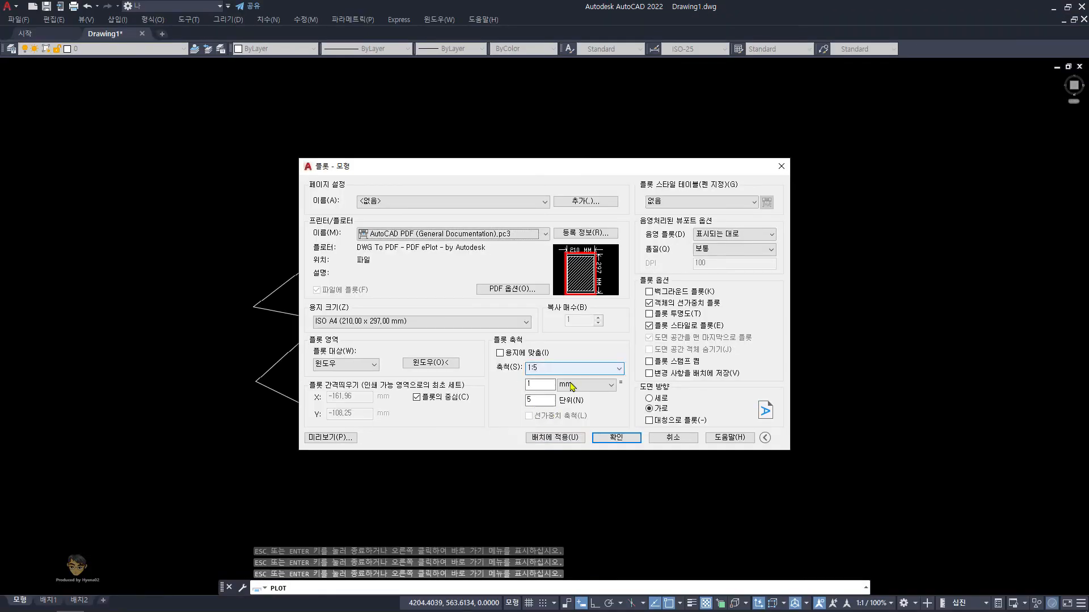
Preview the 1:5 landscape plot again, and cancel plotting without creating a file
click(334, 438)
click(571, 319)
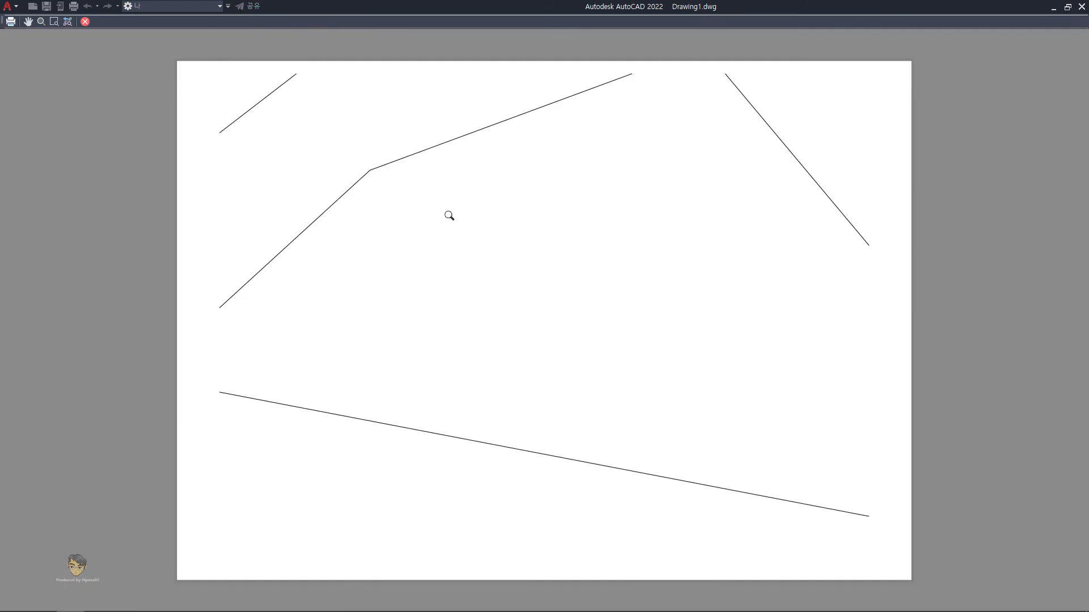
key(Escape)
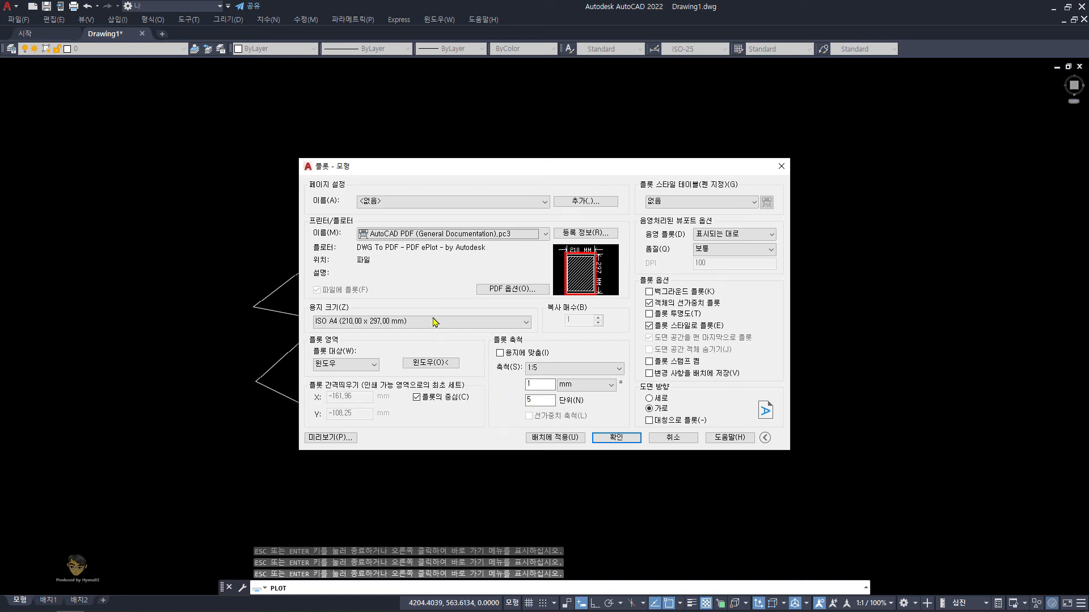
drag(529, 175, 580, 186)
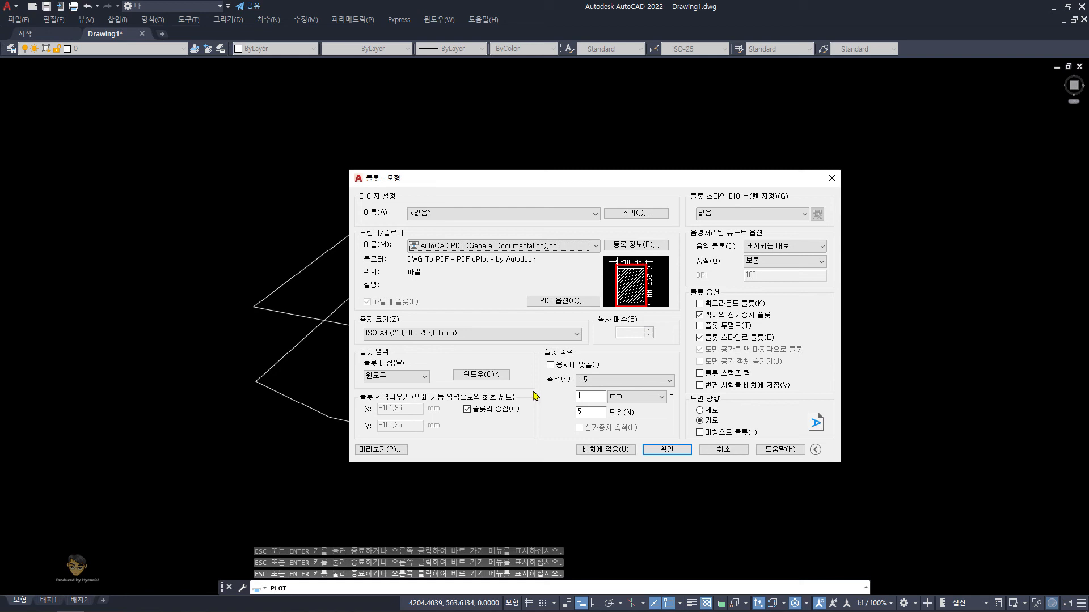
key(Escape)
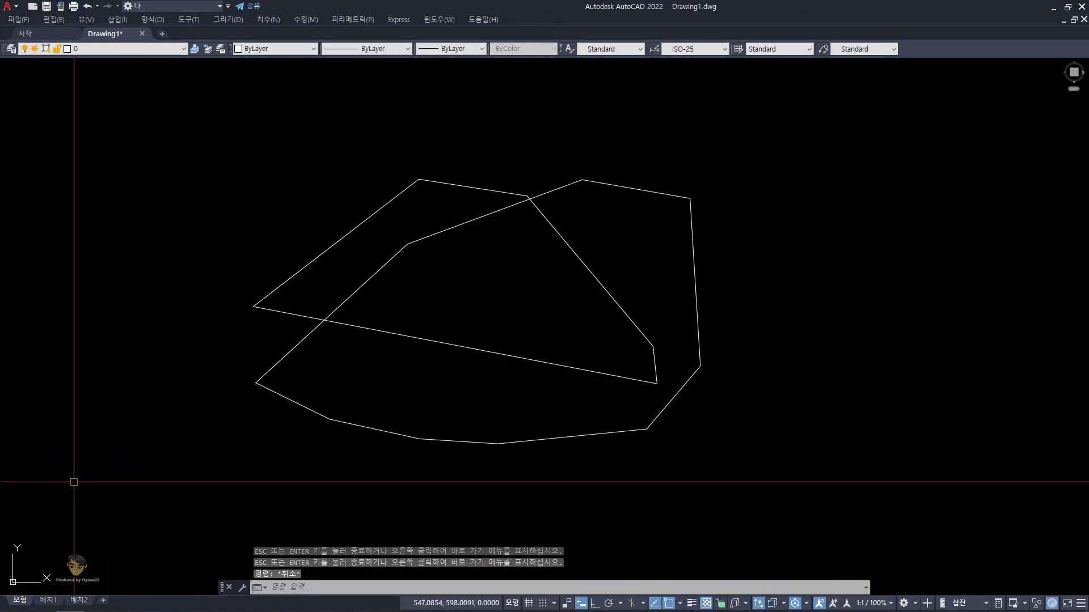
Switch to the 배치1 layout and try a crossing window over the right edge of its viewport frame
mouse_move(55, 601)
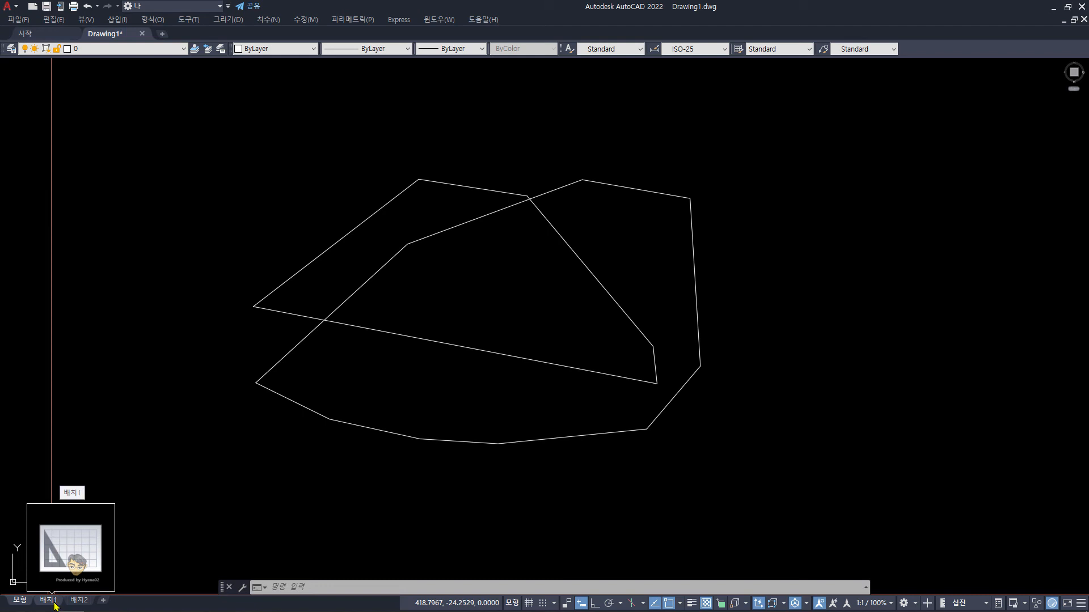
click(48, 600)
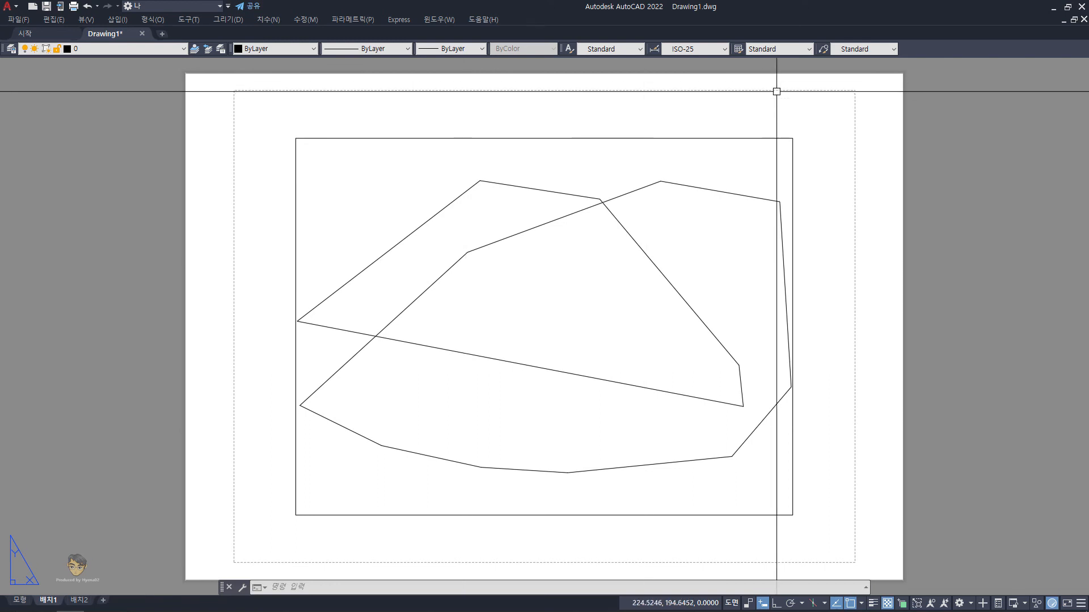
click(819, 294)
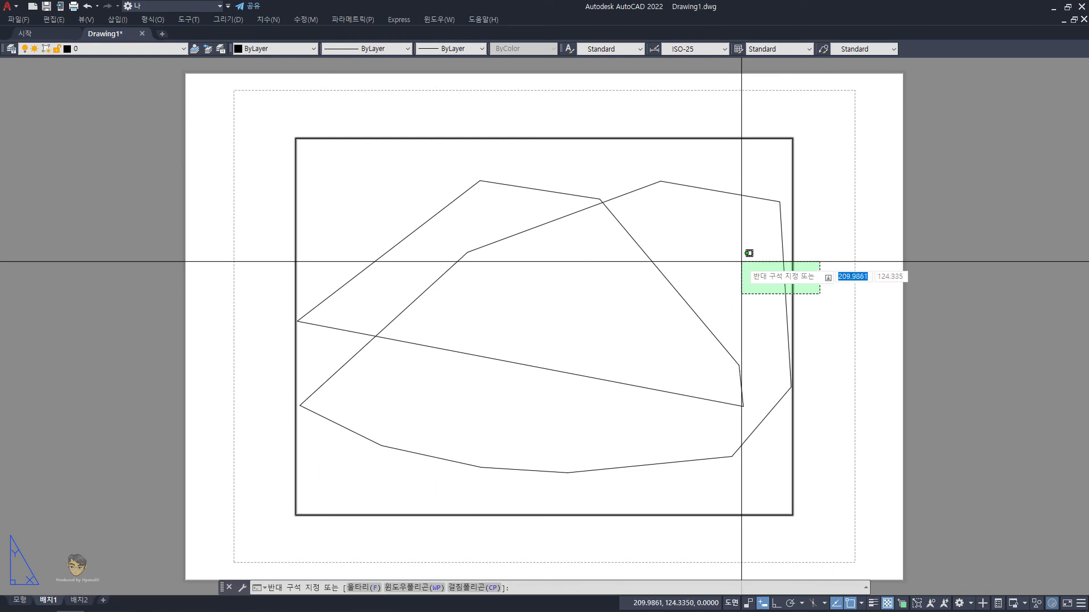
key(Escape)
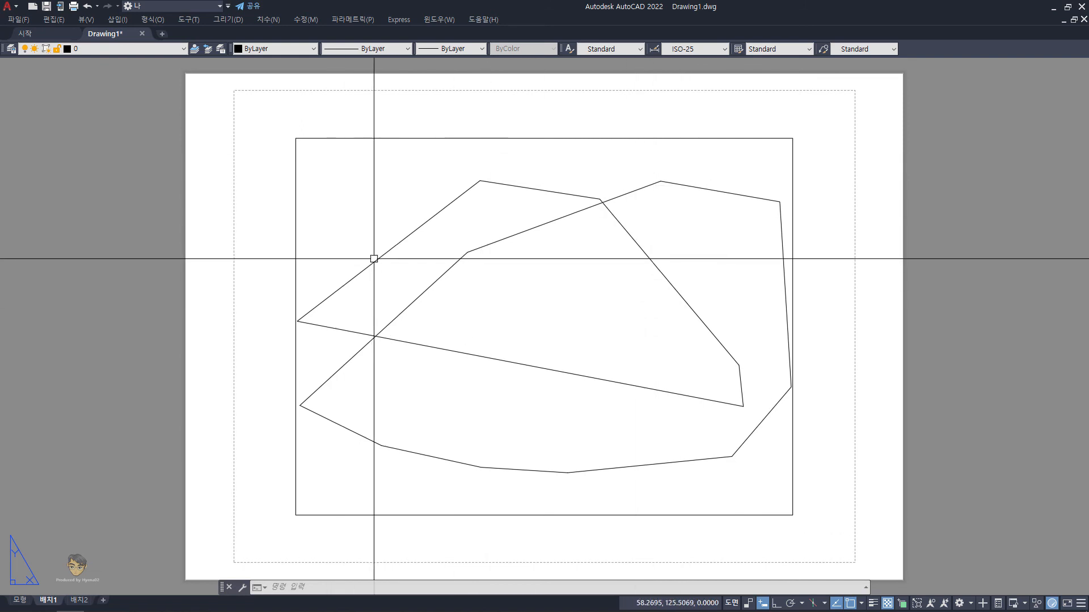
Practice selecting and deselecting the layout's viewport frame with crossing windows over its right edge, leaving the frame selected
click(821, 273)
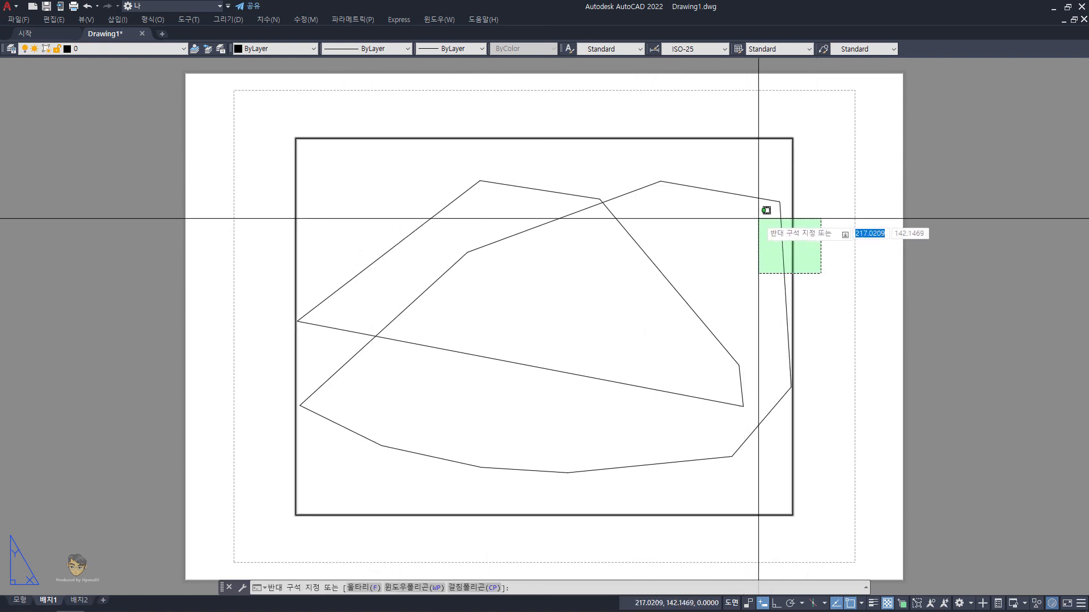
click(768, 214)
key(Escape)
click(811, 273)
click(737, 223)
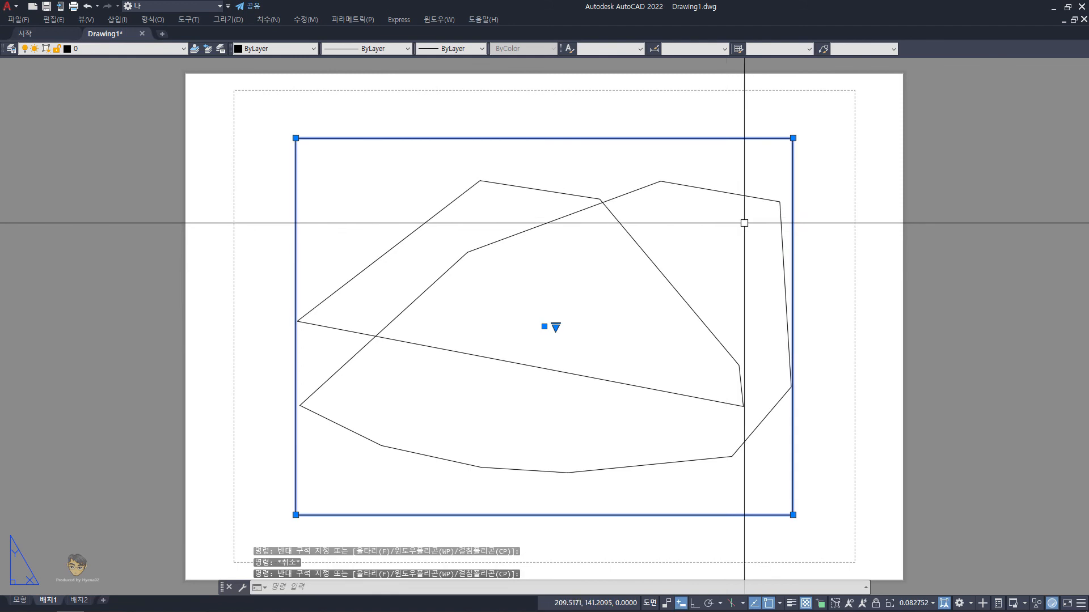
key(Escape)
click(833, 325)
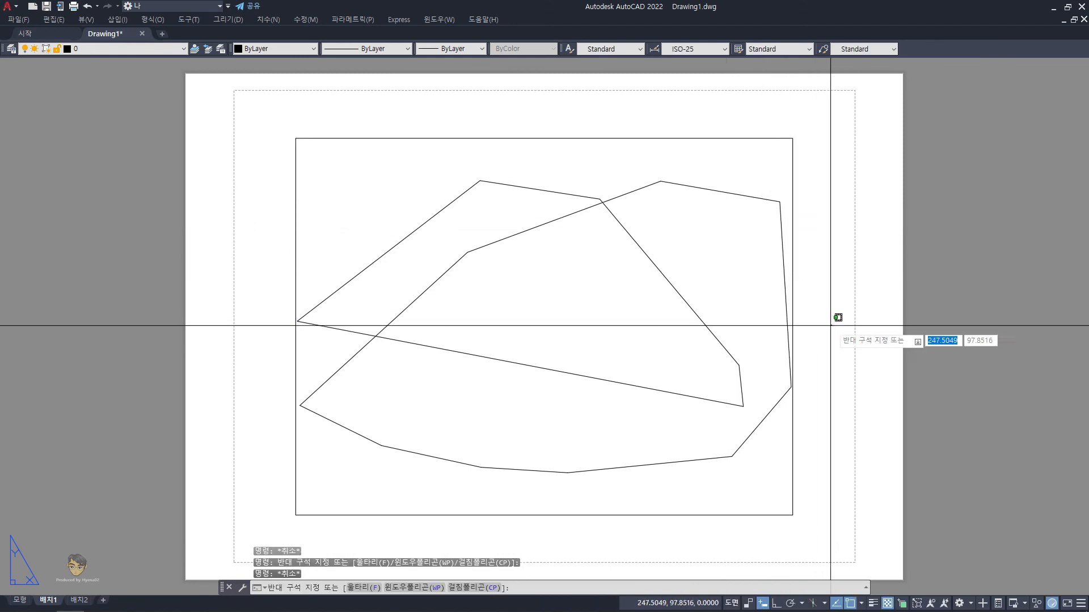
click(751, 252)
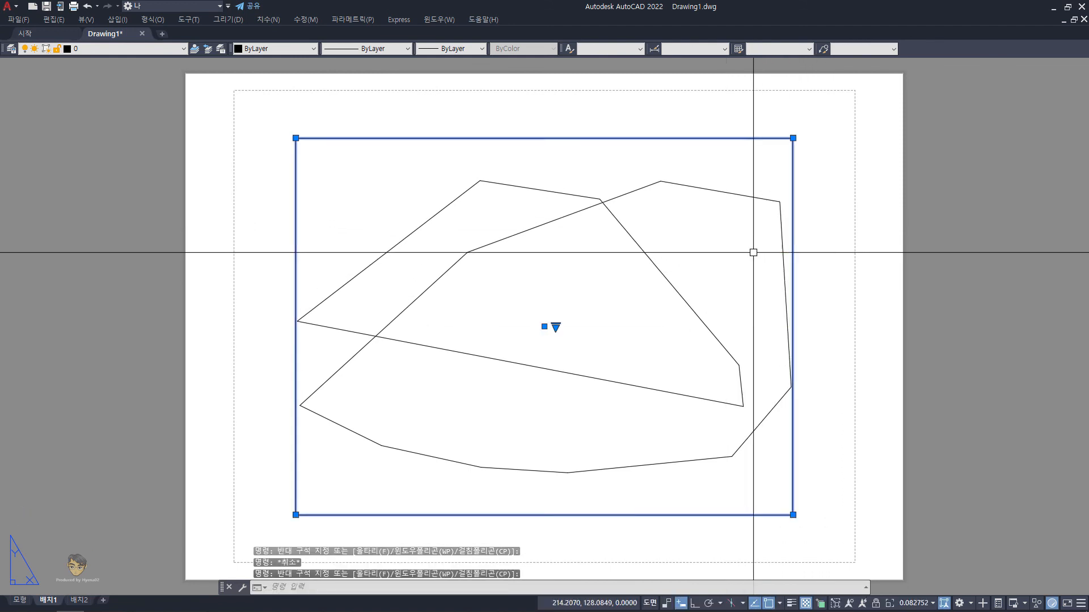
key(Escape)
click(817, 325)
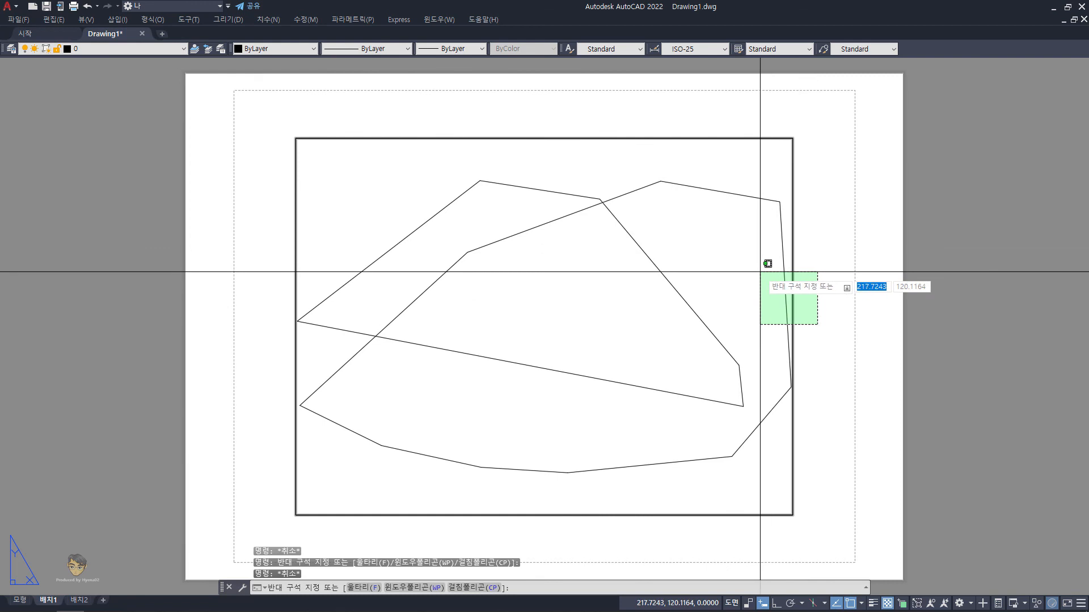
click(763, 270)
click(826, 339)
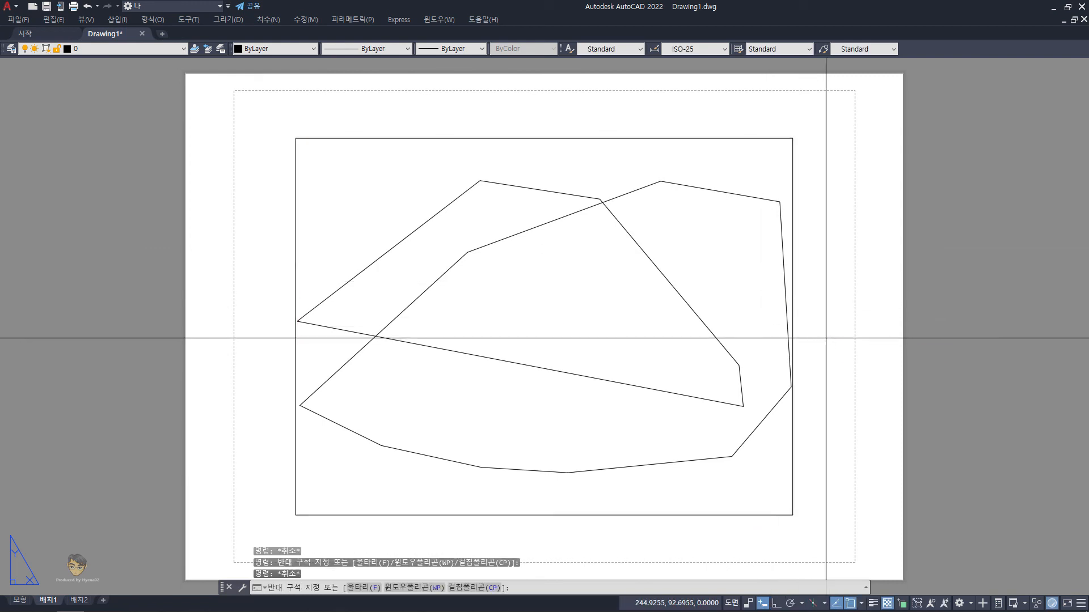
click(761, 267)
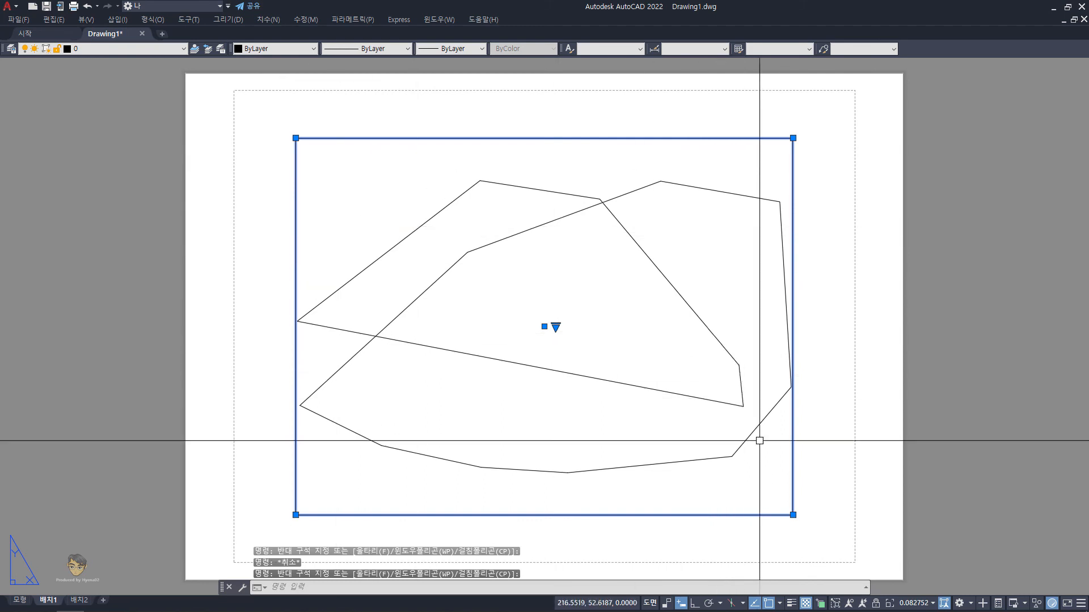
Shrink the layout's viewport by stretching its lower-right corner inward to the upper-left part of the sheet, and clear the selection
click(793, 515)
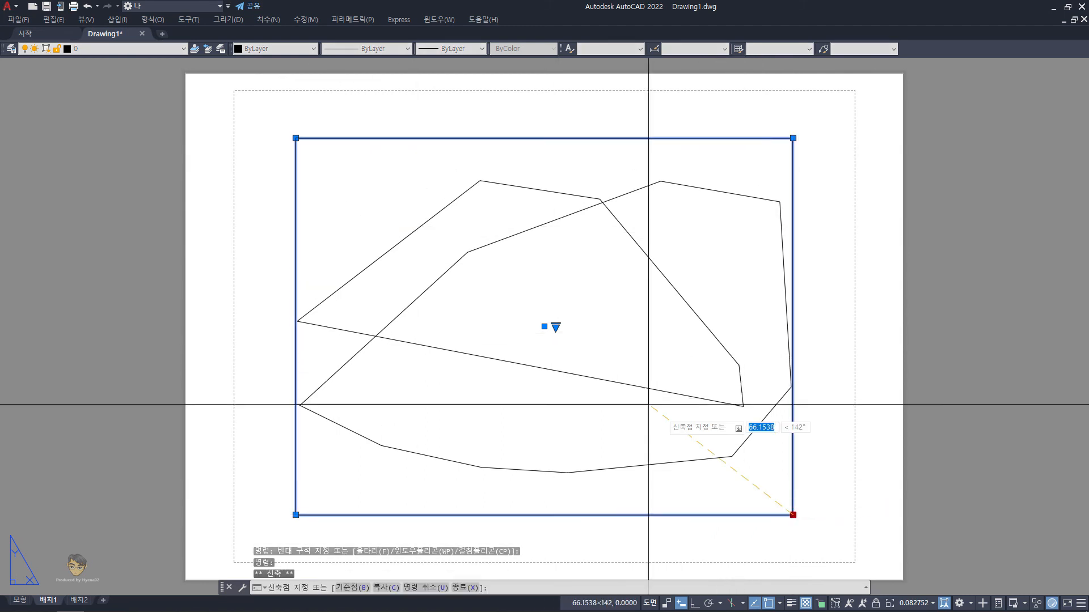
key(Escape)
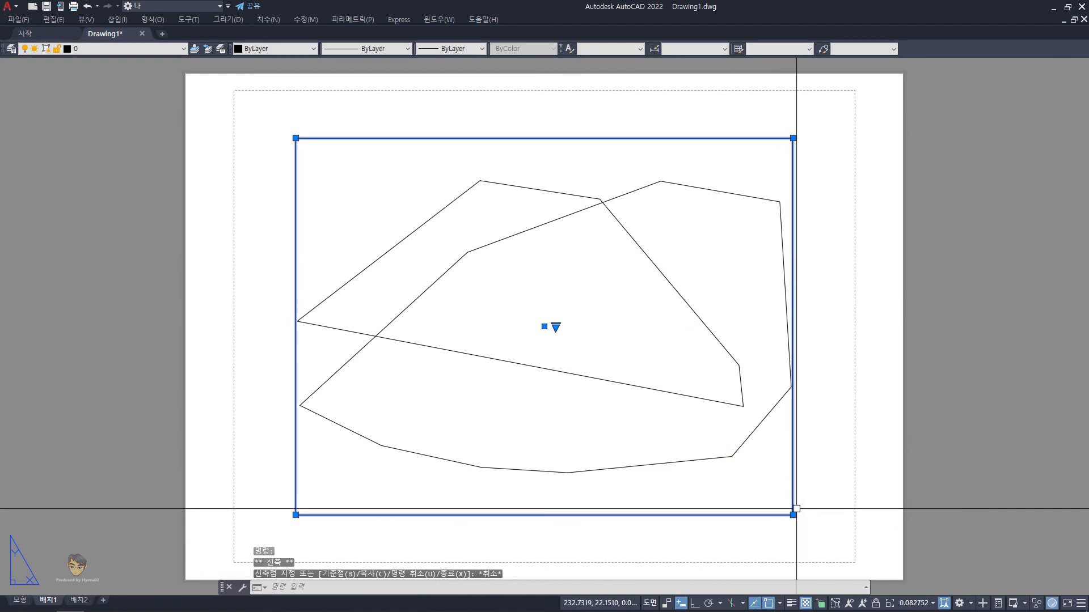
click(793, 515)
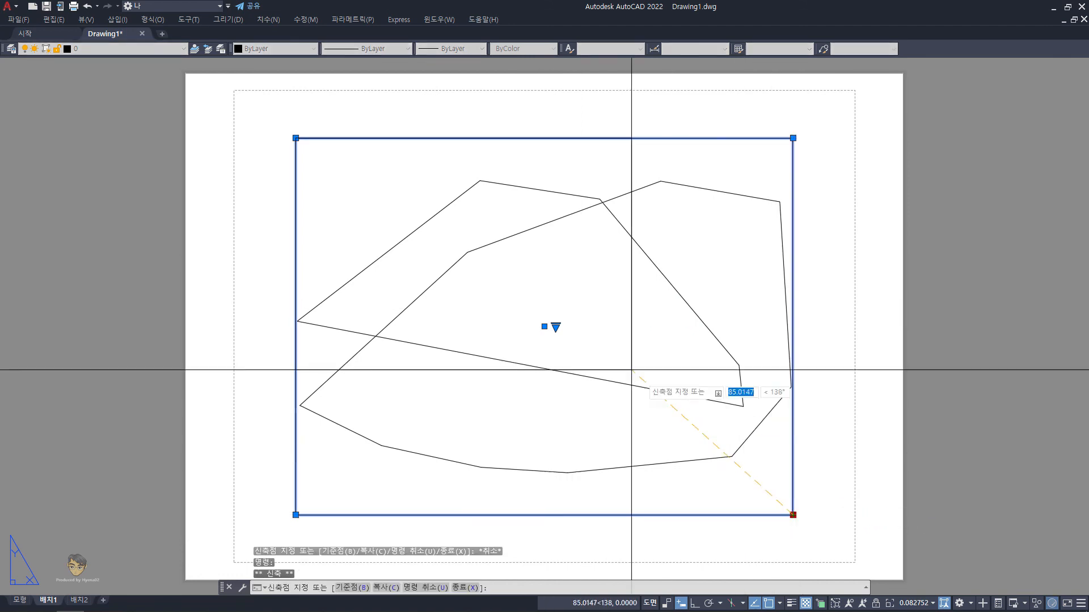
click(469, 278)
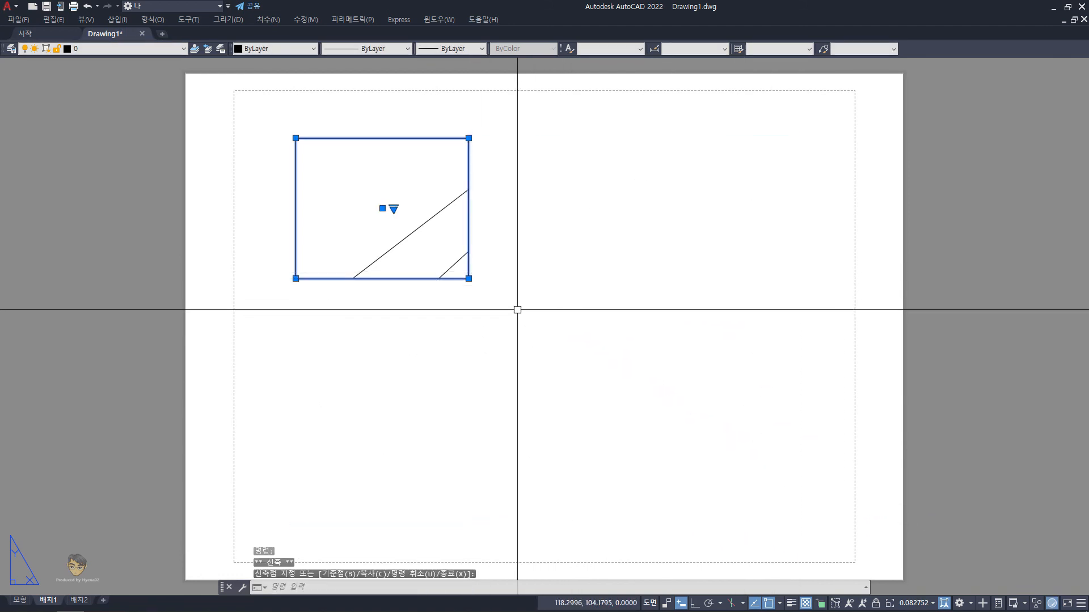
key(Escape)
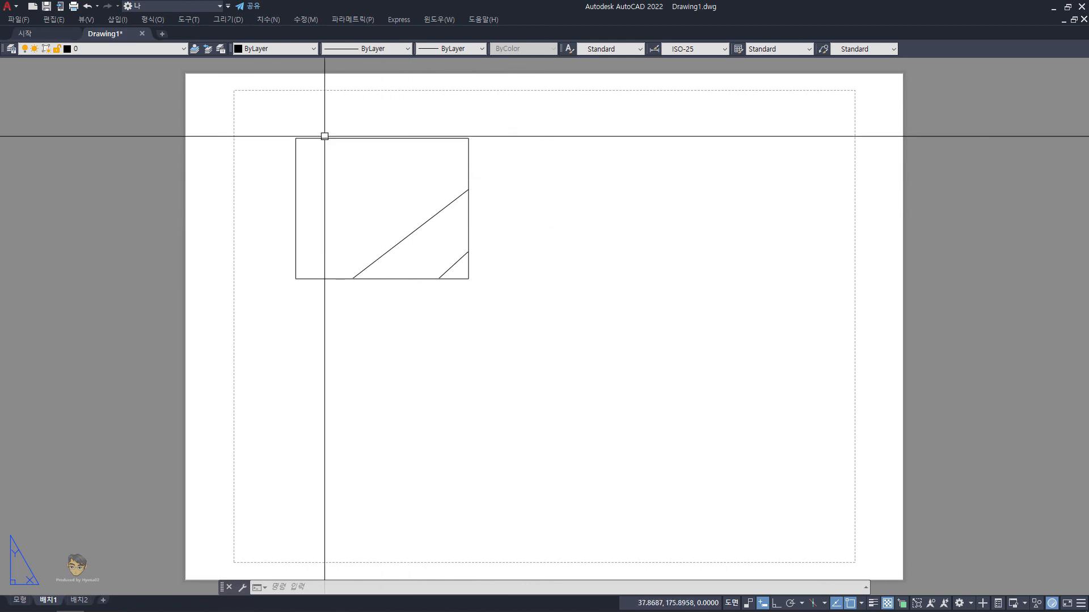
Activate the shrunken viewport, zoom its view to the extents of the drawing, and return to paper space
click(362, 166)
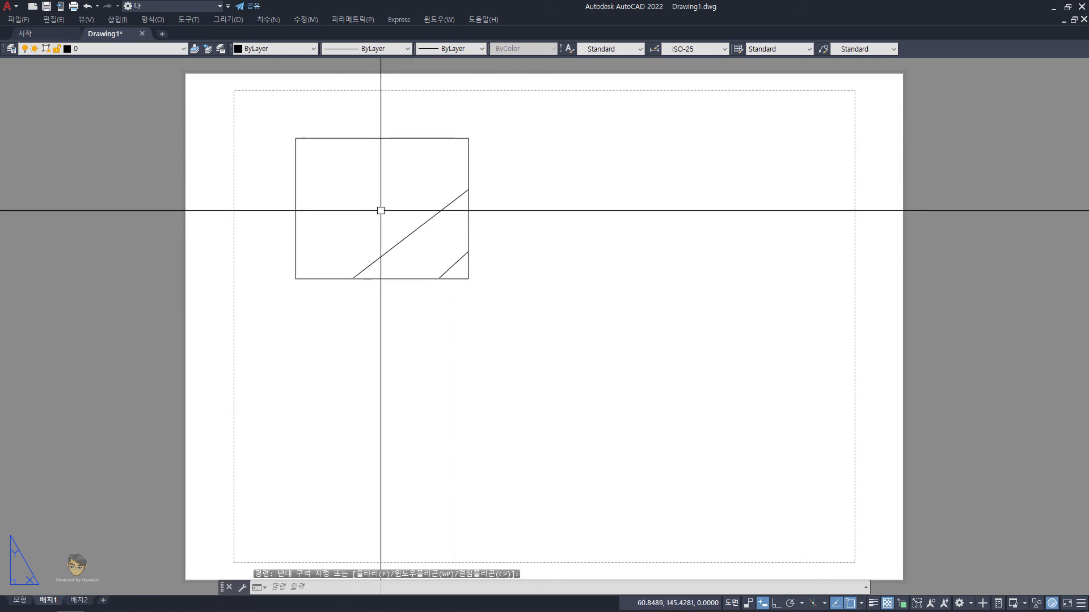
key(Escape)
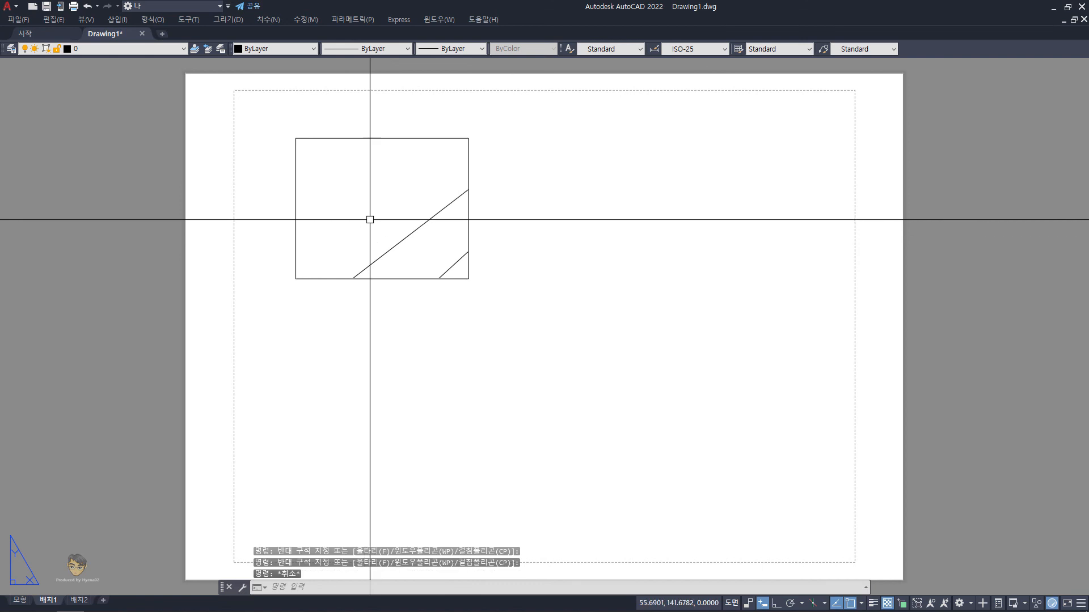
double_click(380, 229)
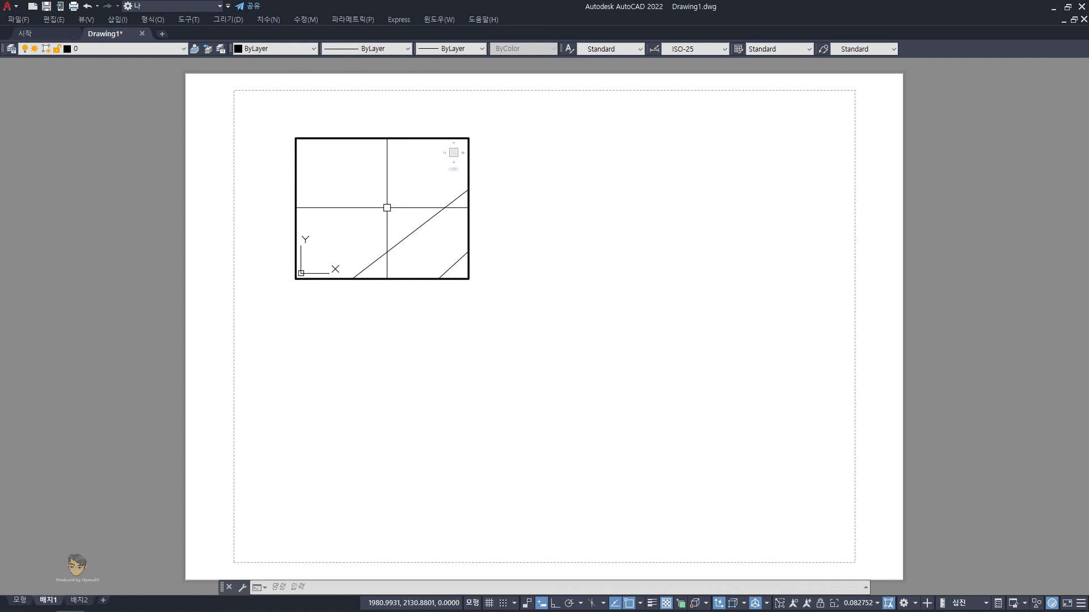
key(Return)
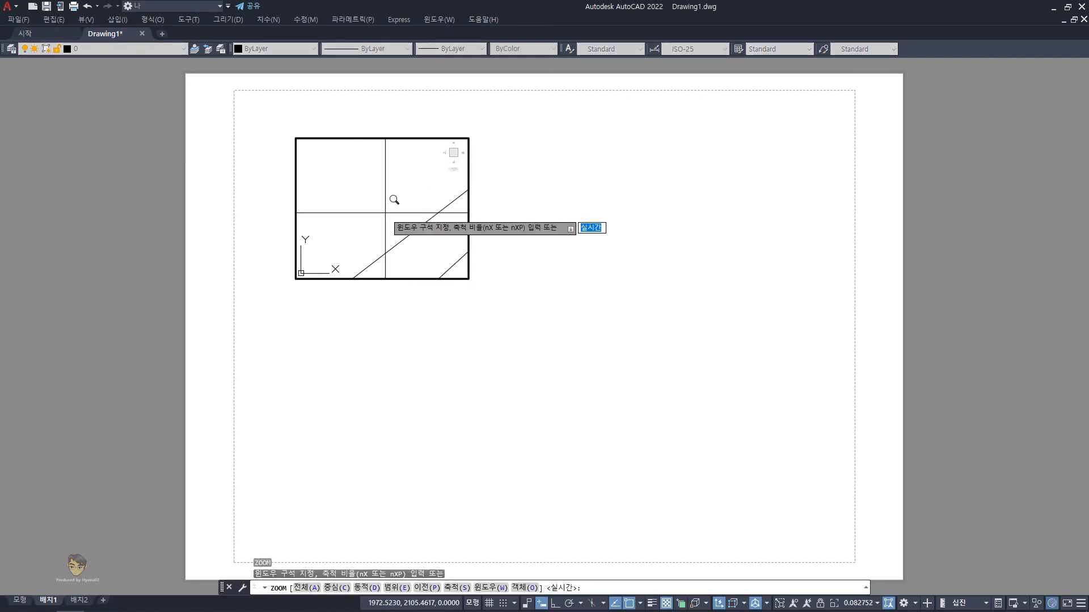
key(Return)
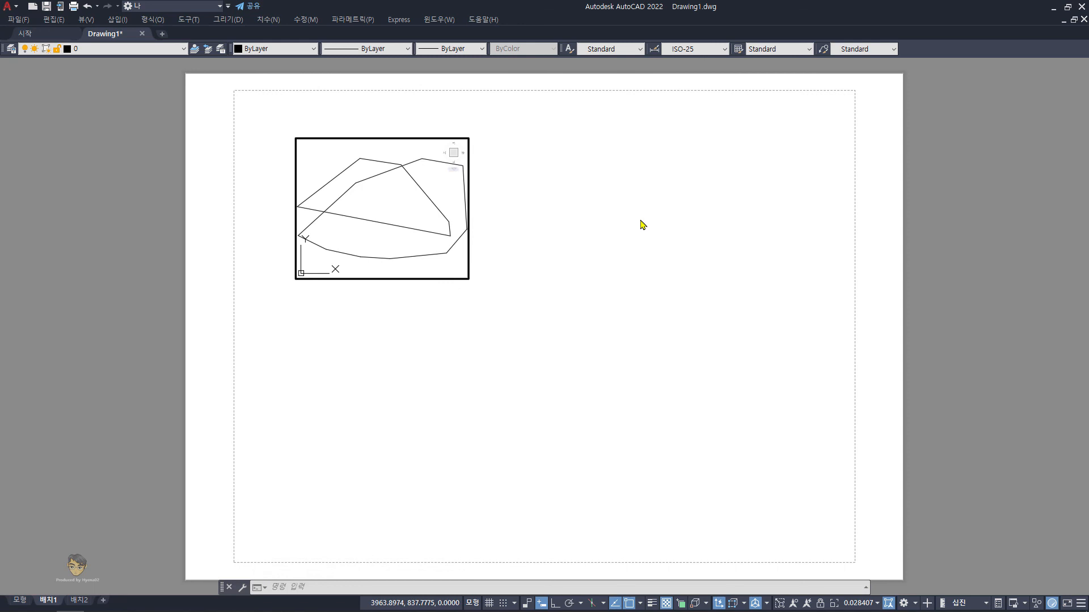
double_click(627, 248)
Select the viewport frame with a crossing window and copy it once, level with the original on its right side
click(628, 247)
click(590, 179)
key(Escape)
click(572, 332)
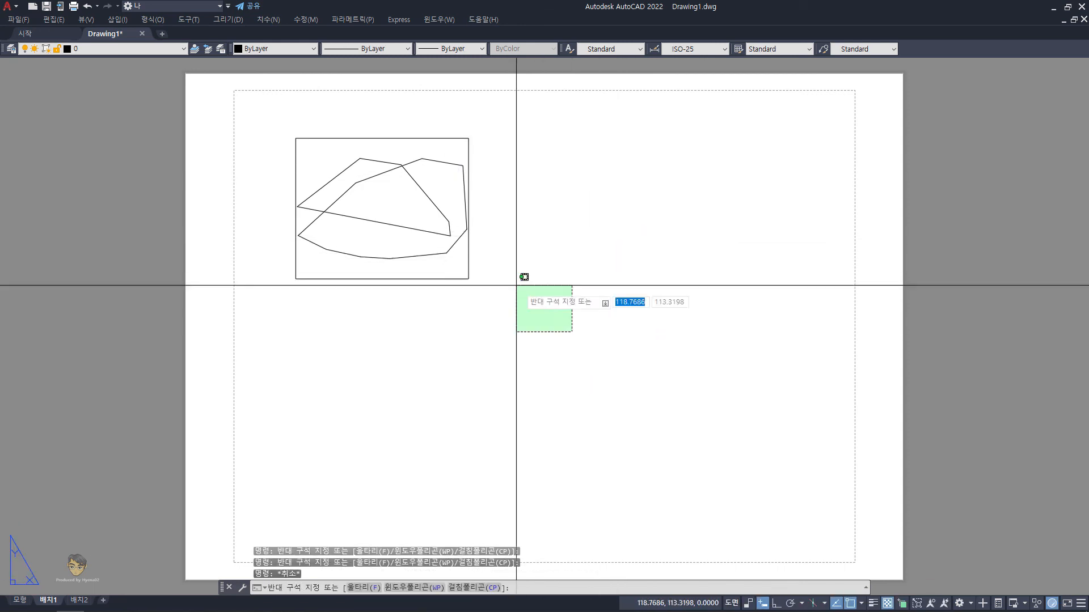
click(416, 205)
text(CO)
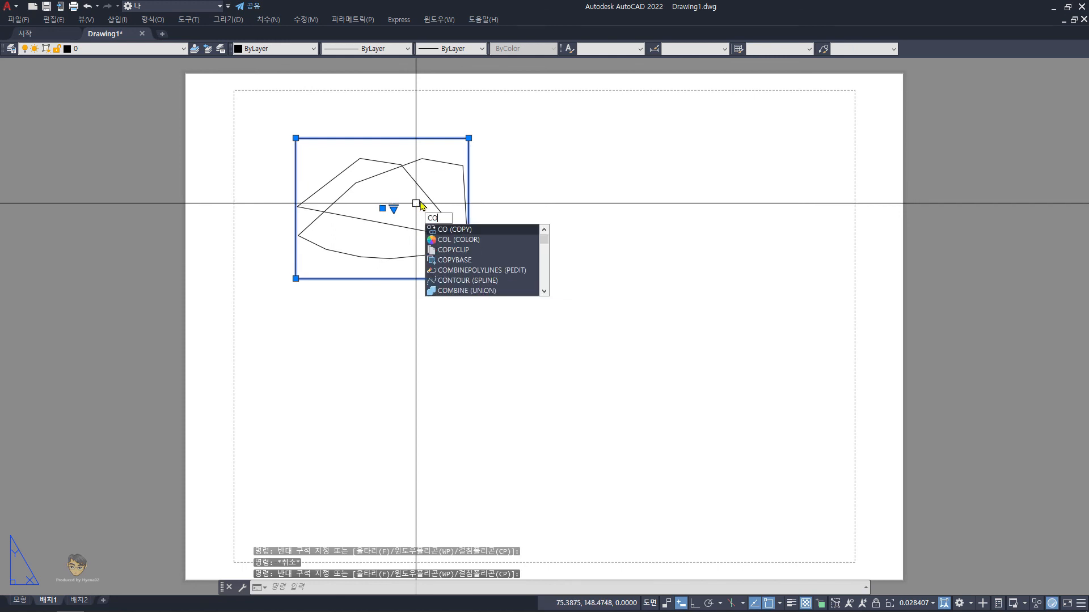
key(Return)
click(416, 213)
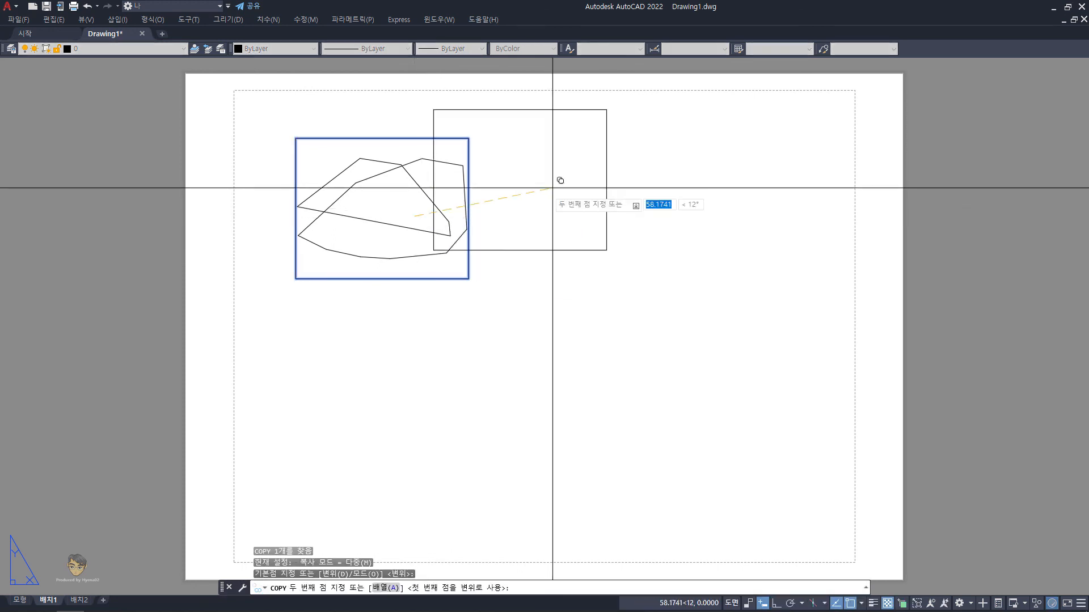
click(628, 213)
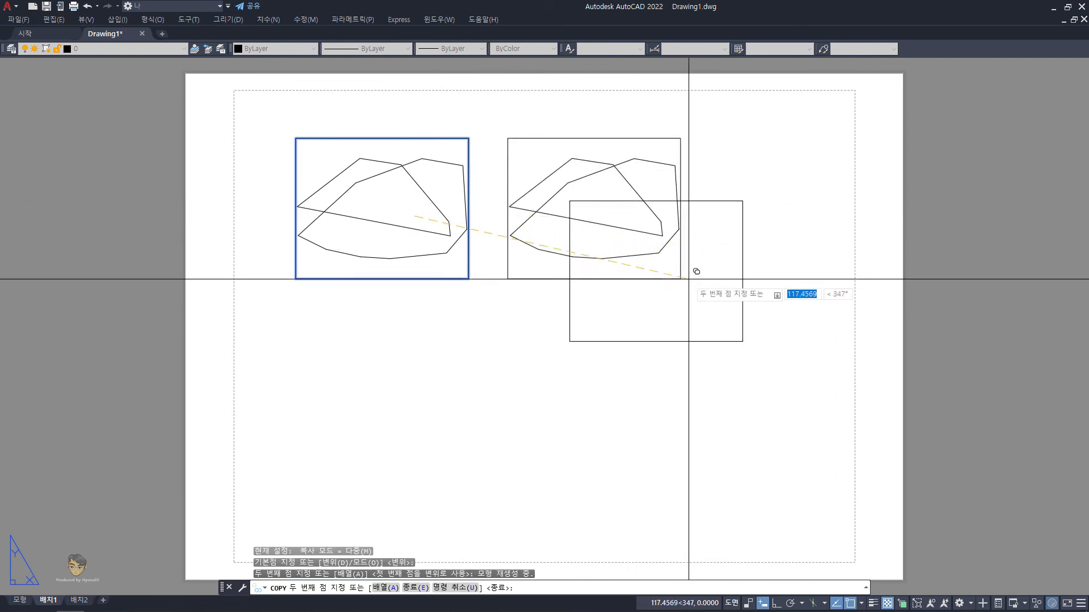
key(Escape)
key(Escape)
key(Escape)
Select the copied viewport with a crossing window and erase it
click(685, 306)
click(578, 245)
text(e)
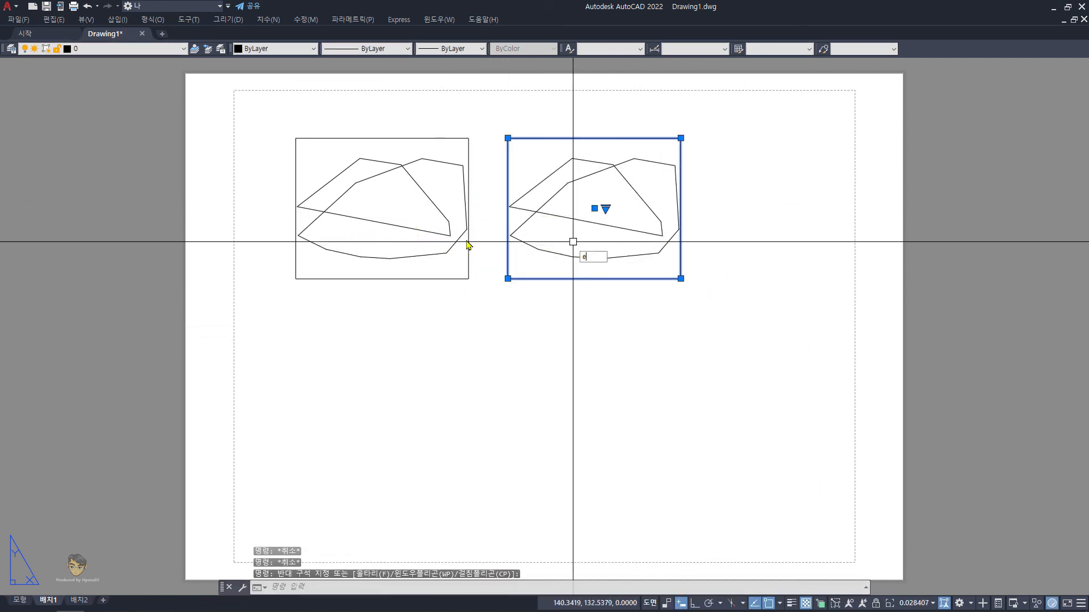
key(Return)
Copy the remaining viewport three times, placing one copy beside it and two side by side in a row below
click(512, 235)
click(412, 167)
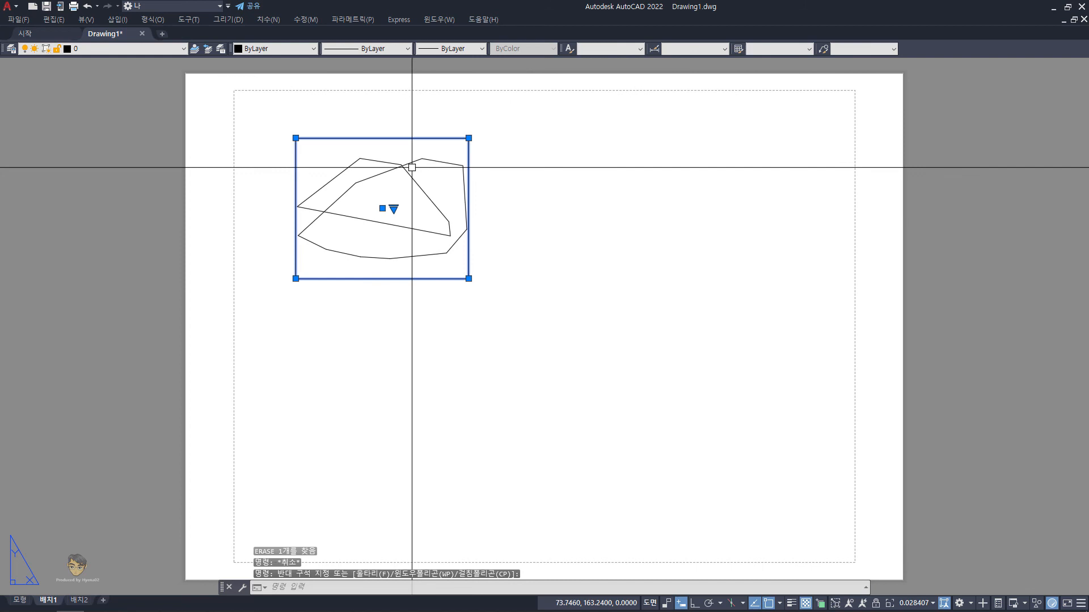
text(coi)
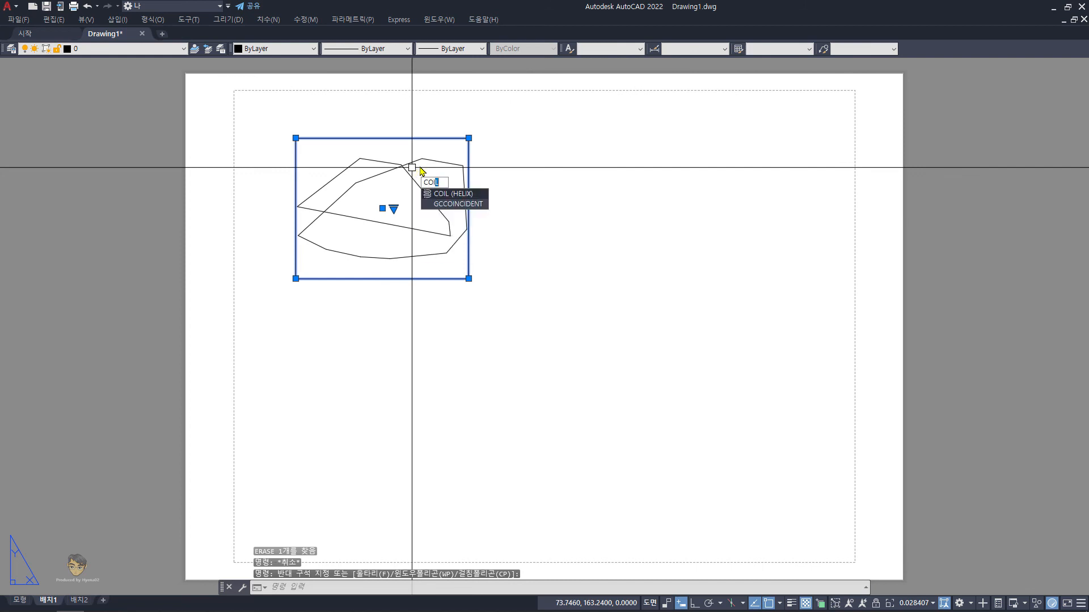
key(BackSpace)
key(Return)
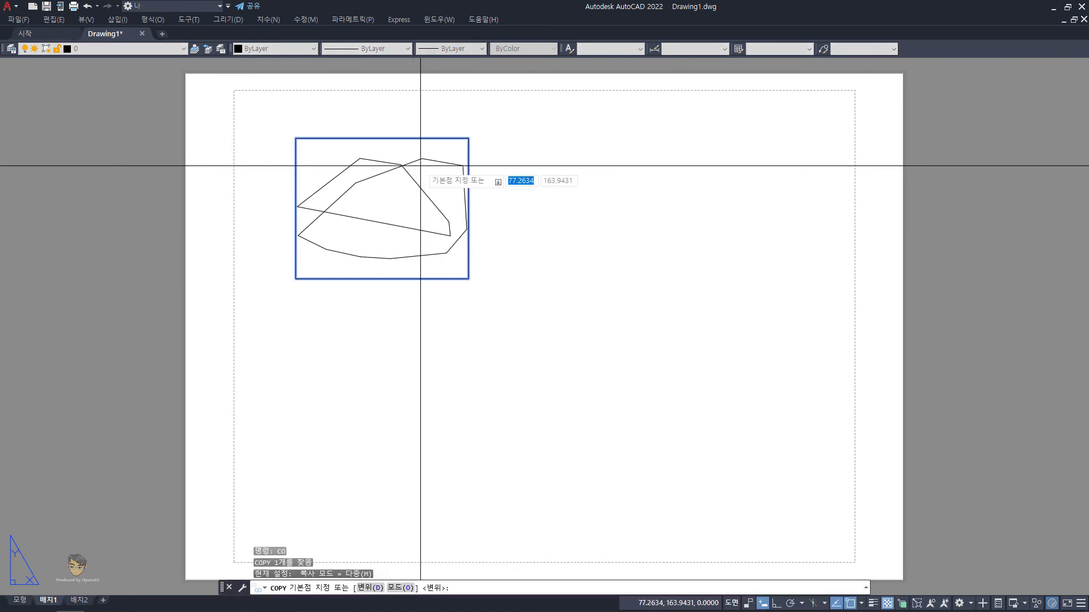
click(381, 205)
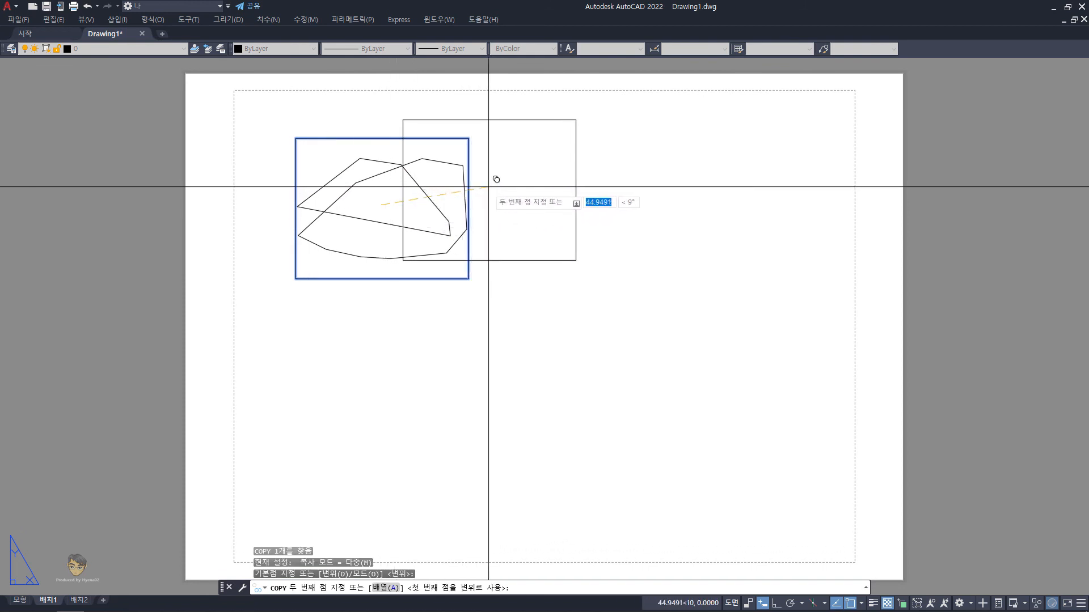
click(594, 203)
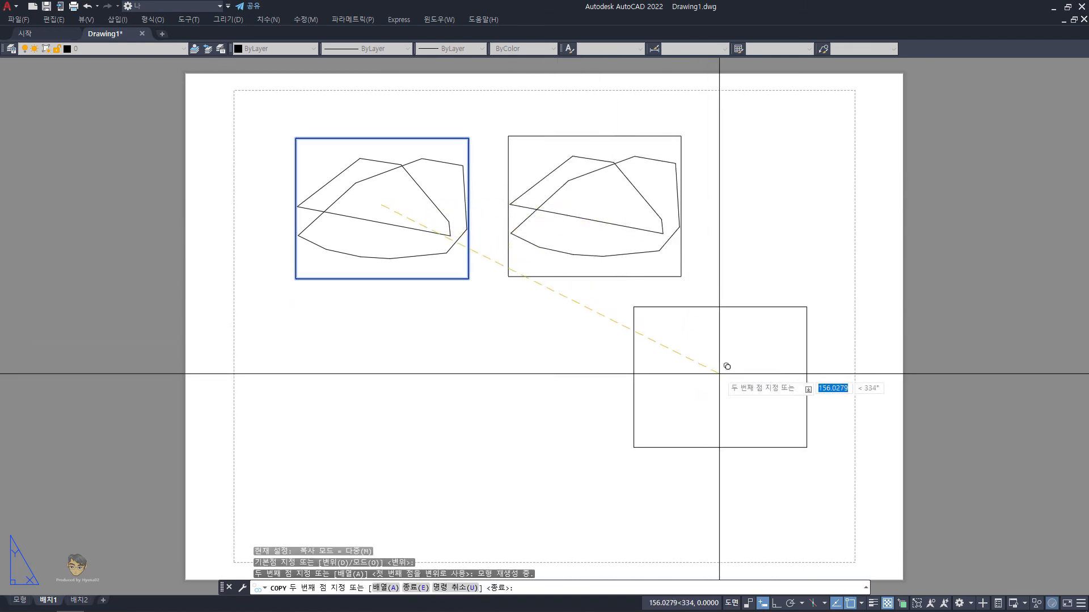
click(516, 386)
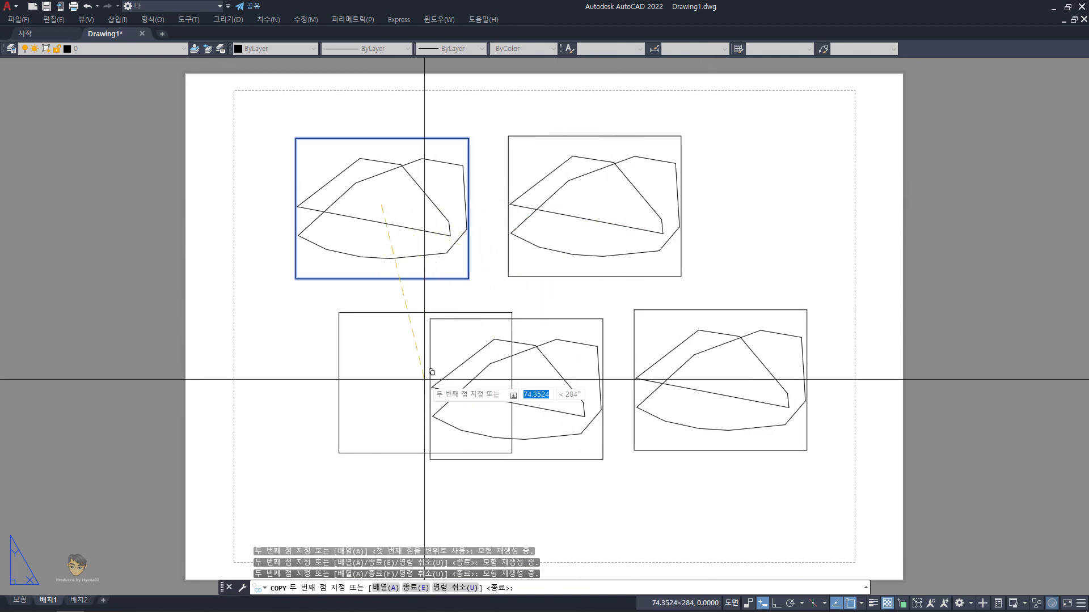
key(Return)
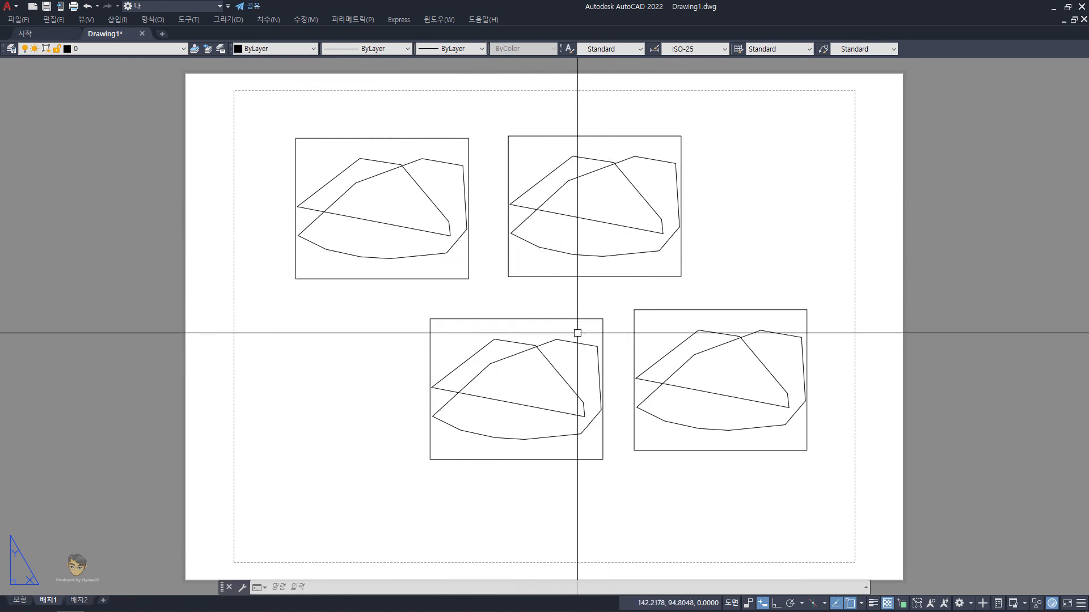
Activate the lower-middle viewport and zoom out its view so the shapes are drawn much smaller than in the other viewports
double_click(538, 391)
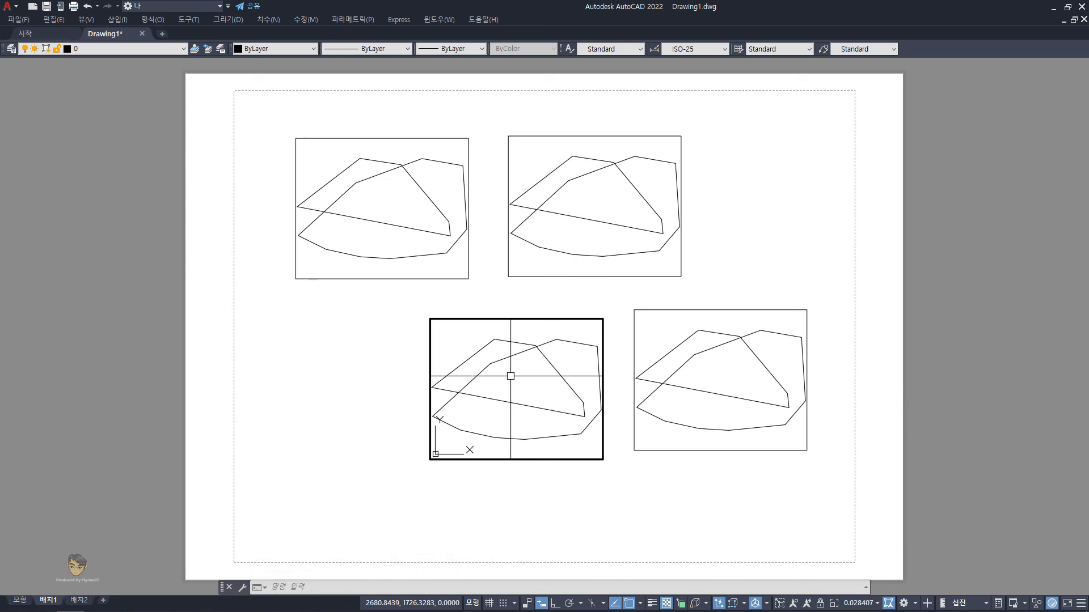
scroll(510, 376, down, 2)
scroll(512, 377, down, 2)
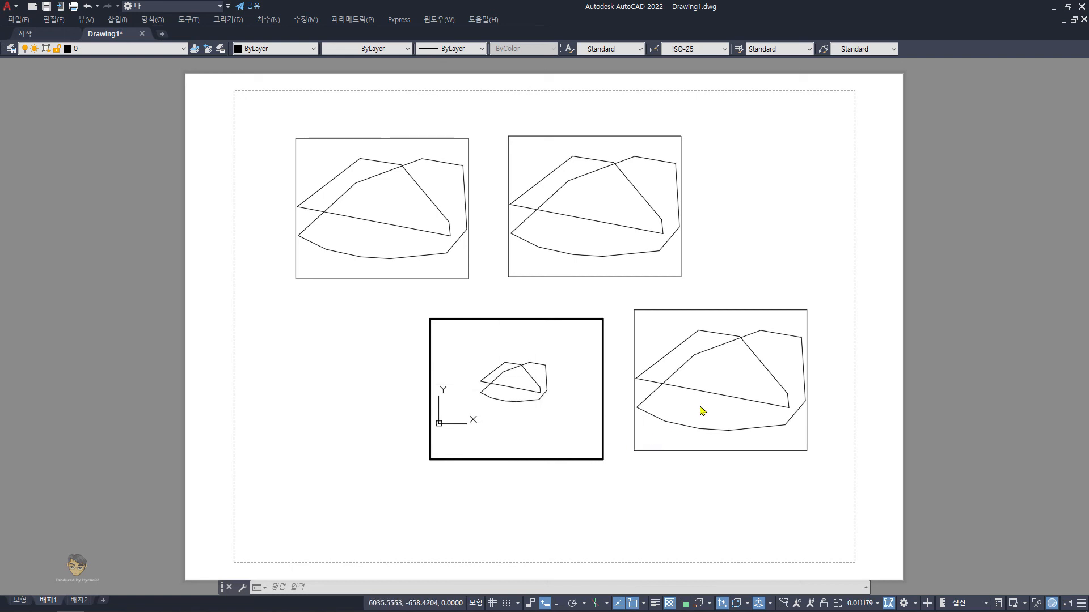
Zoom in on the shapes inside the lower-right viewport, and leave the layout for the 모형 model space
double_click(724, 406)
scroll(723, 397, up, 8)
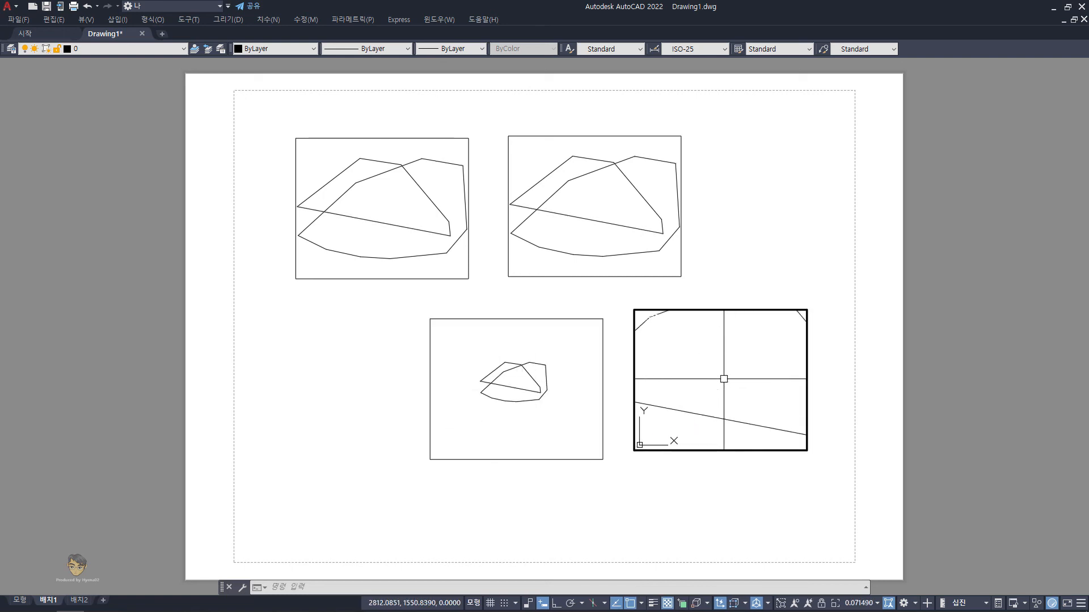
double_click(780, 250)
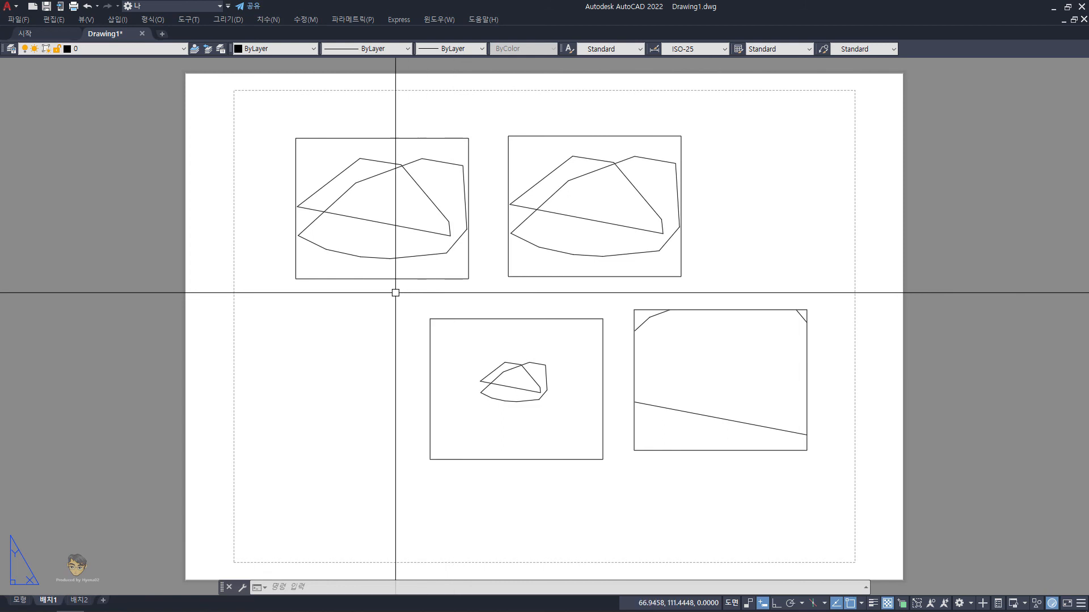
click(20, 600)
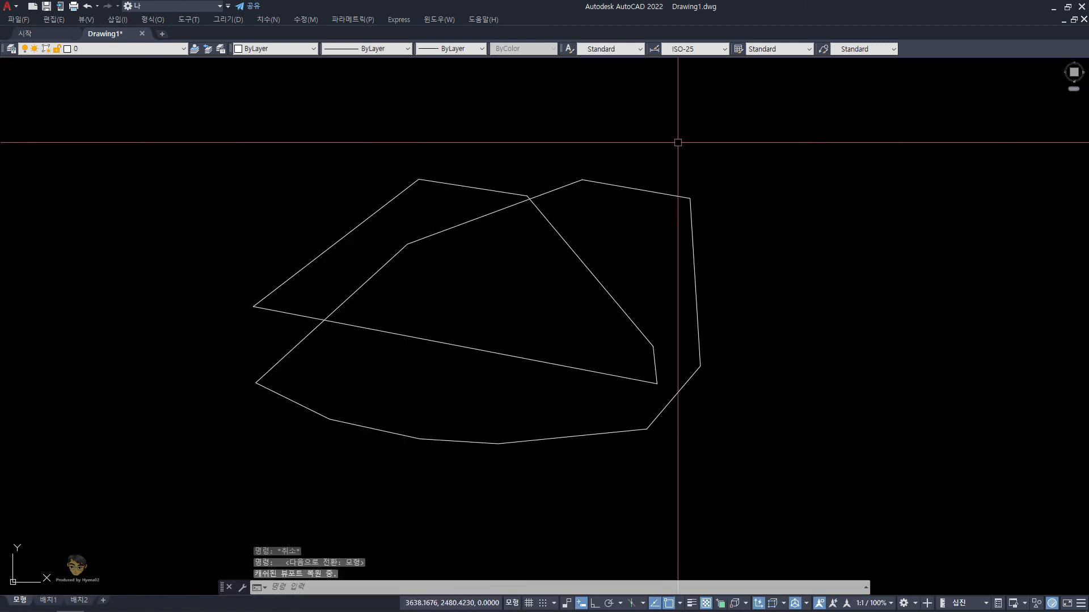